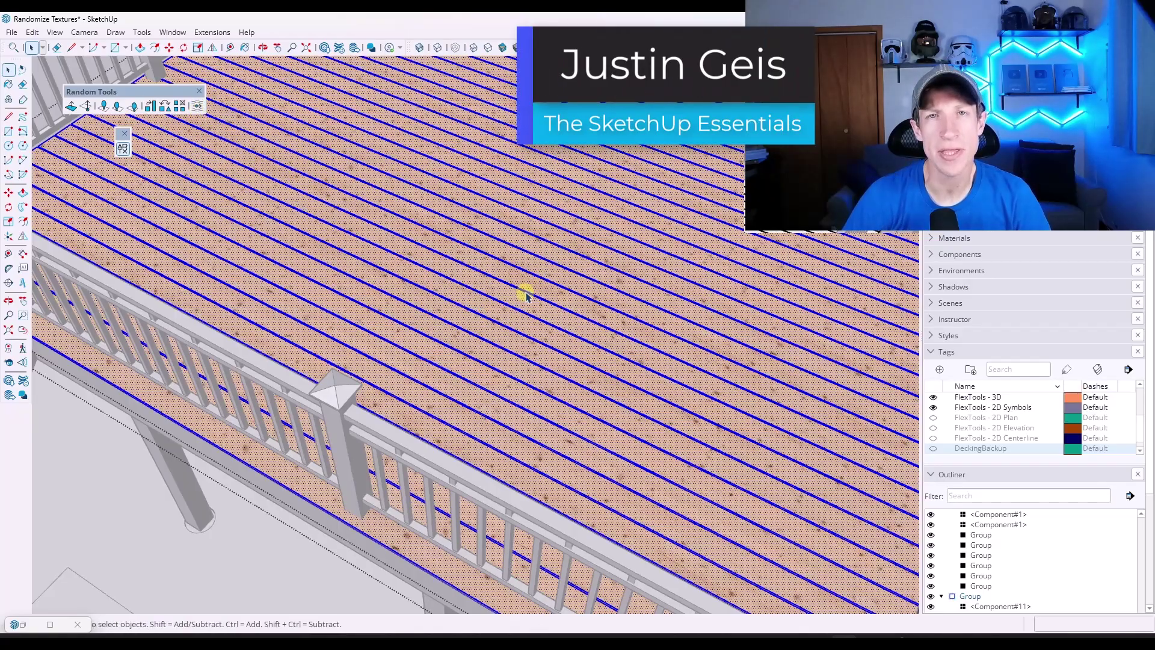
# Run TextureRandomizer on the selected deck boards with Position UX max and Position VY max both set to 1'
pyautogui.scroll(-5, 418, 330)
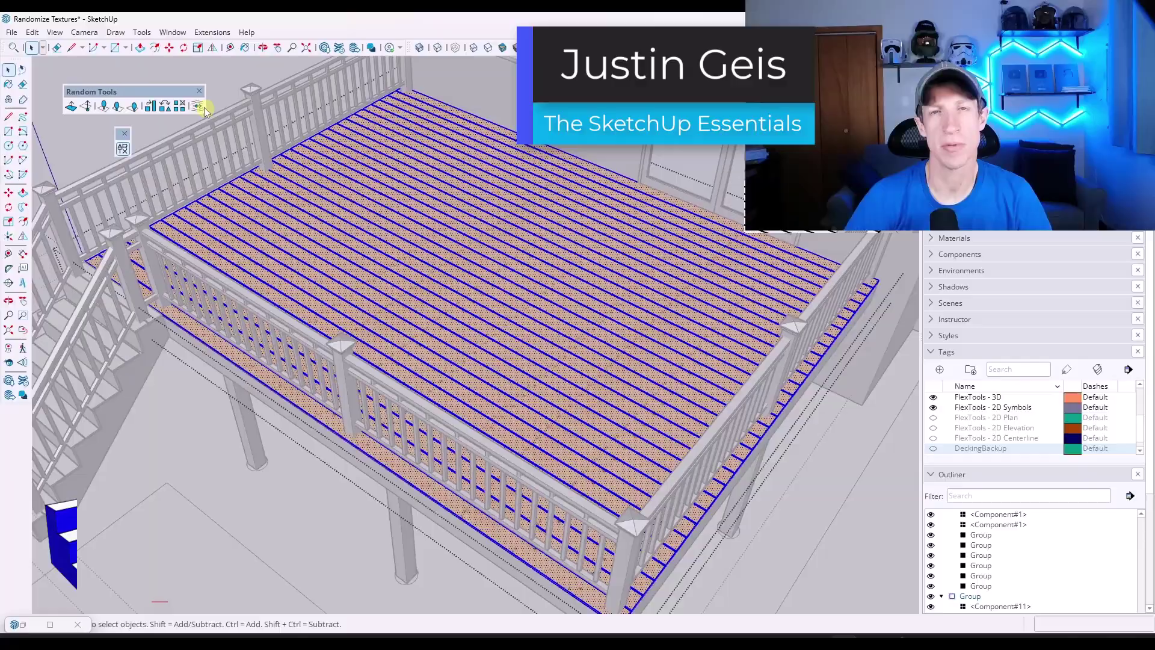
pyautogui.click(212, 32)
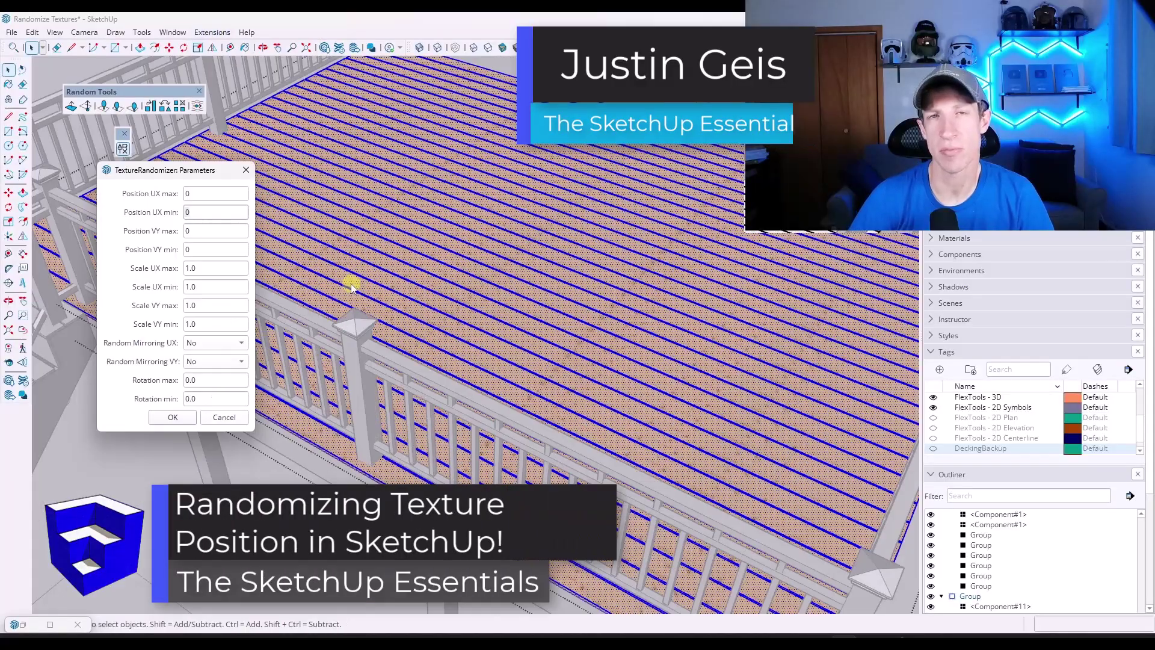
pyautogui.hotkey('shift', 'Tab')
pyautogui.write("1'")
pyautogui.press('Tab')
pyautogui.press('Tab')
pyautogui.write("1'")
pyautogui.press('Tab')
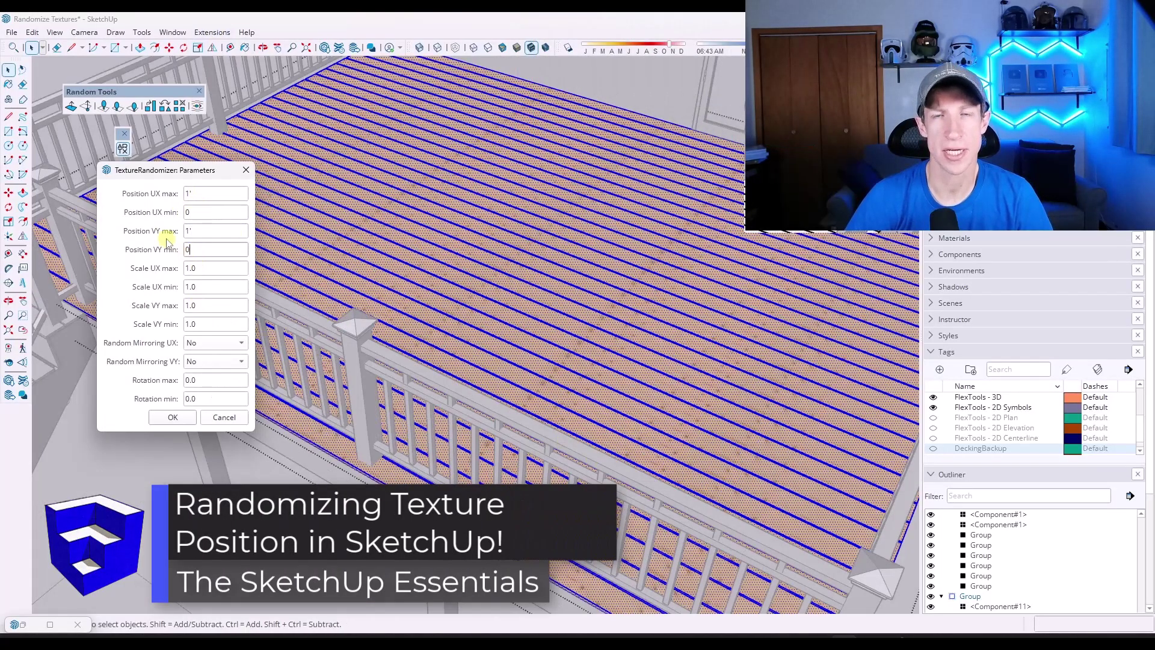
pyautogui.scroll(-5, 542, 379)
pyautogui.press('Return')
pyautogui.scroll(5, 611, 291)
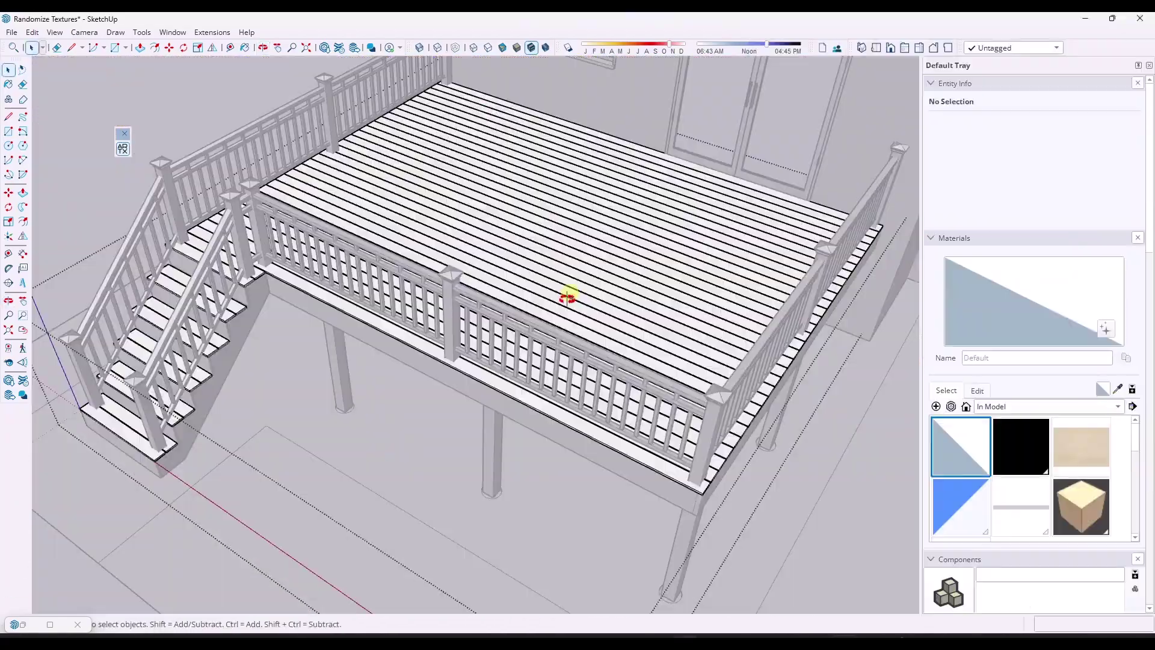
# Open the deck board component along the deck's front edge for editing
pyautogui.moveTo(567, 299); pyautogui.dragTo(598, 326, button='middle')
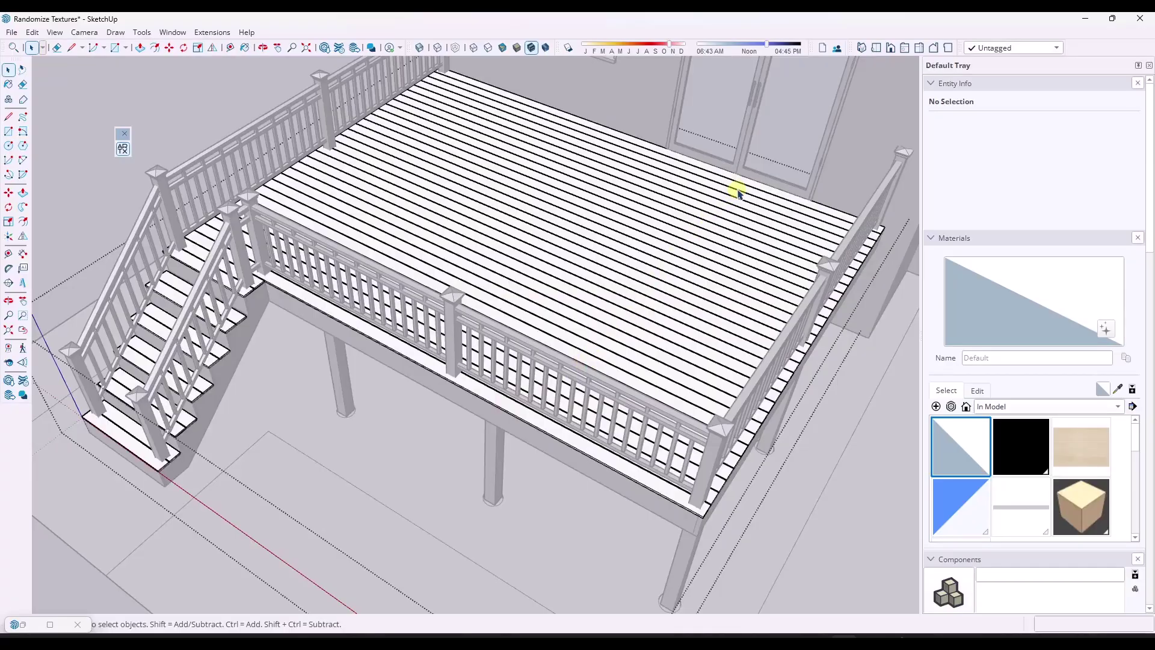
pyautogui.moveTo(614, 323); pyautogui.dragTo(612, 358, button='middle')
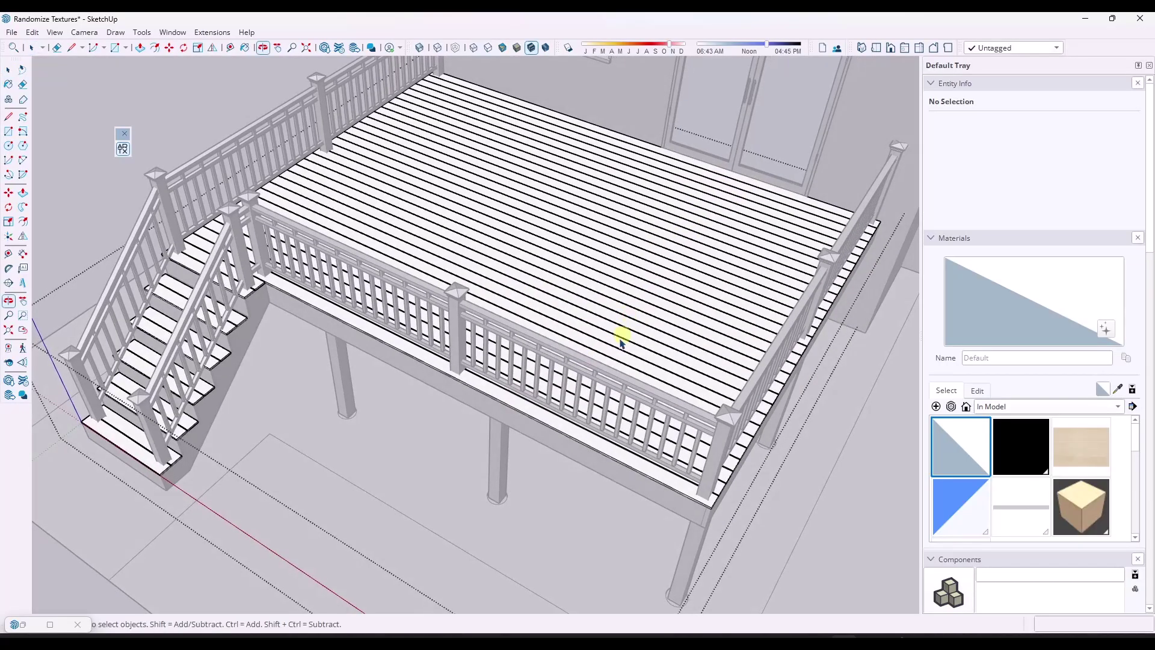
pyautogui.click(592, 441)
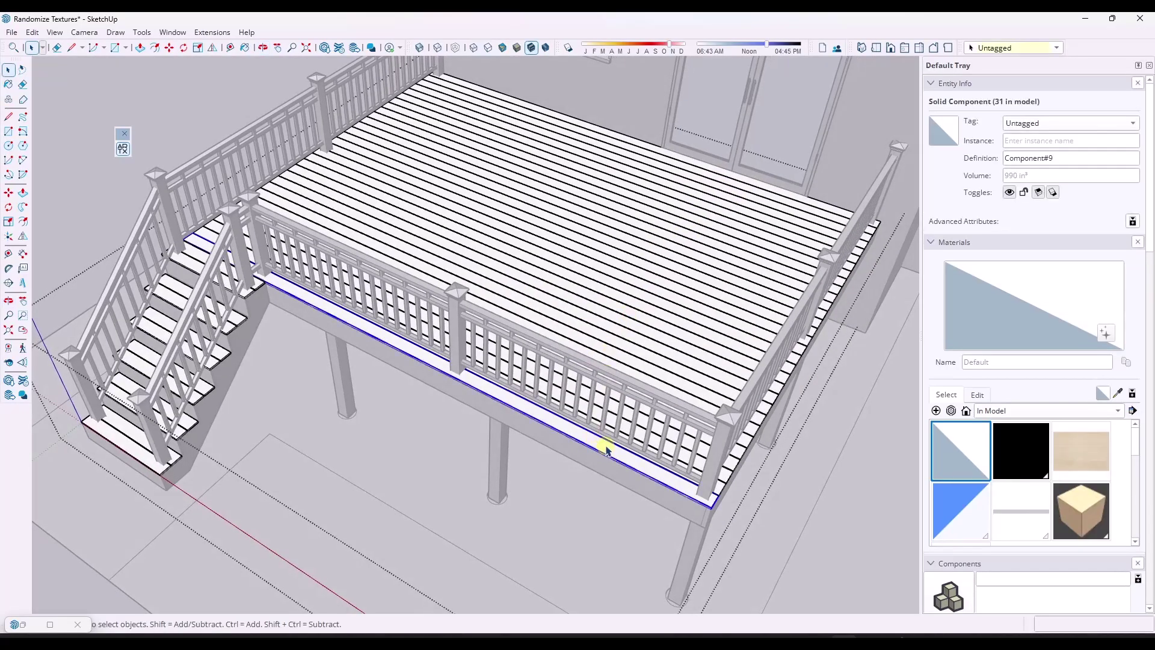
pyautogui.doubleClick(601, 445)
# Try moving the end geometry of the deck board component
pyautogui.hotkey('ctrl', 'a')
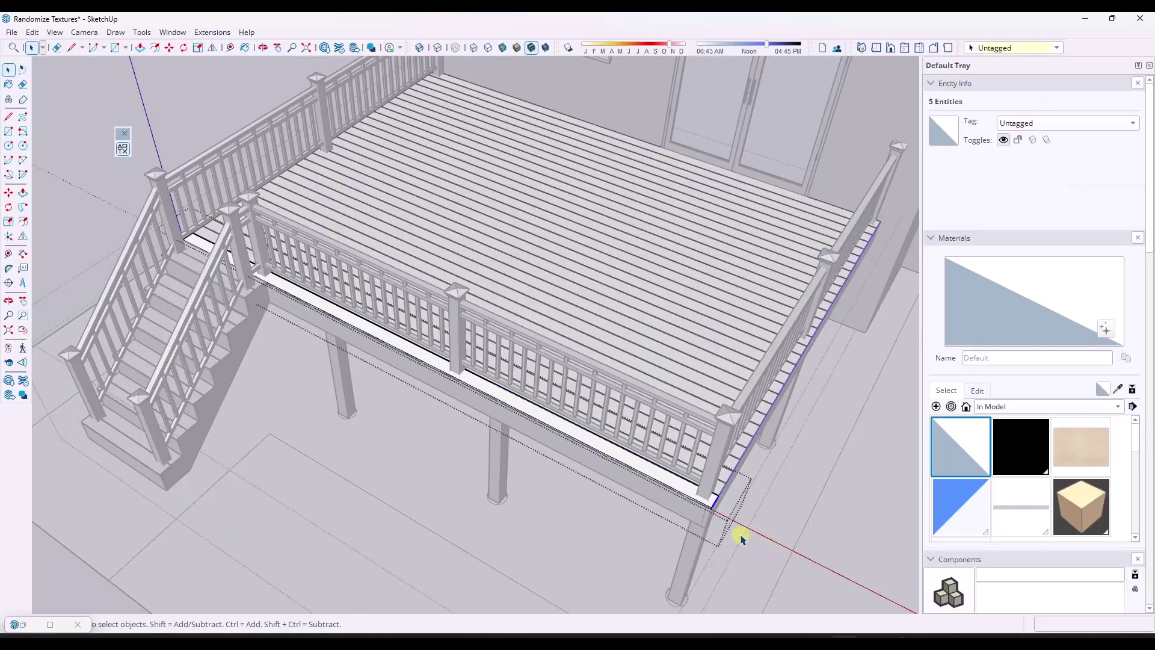
pyautogui.press('m')
pyautogui.click(711, 508)
pyautogui.click(663, 452)
pyautogui.press('space')
# Paint all connected geometry of the front deck board with the 78.7 x 45.4 inches Timber material and exit the component
pyautogui.scroll(4, 560, 451)
pyautogui.scroll(-3, 469, 379)
pyautogui.scroll(2, 607, 421)
pyautogui.click(582, 430)
pyautogui.moveTo(582, 426); pyautogui.dragTo(562, 402, button='middle')
pyautogui.tripleClick(565, 403)
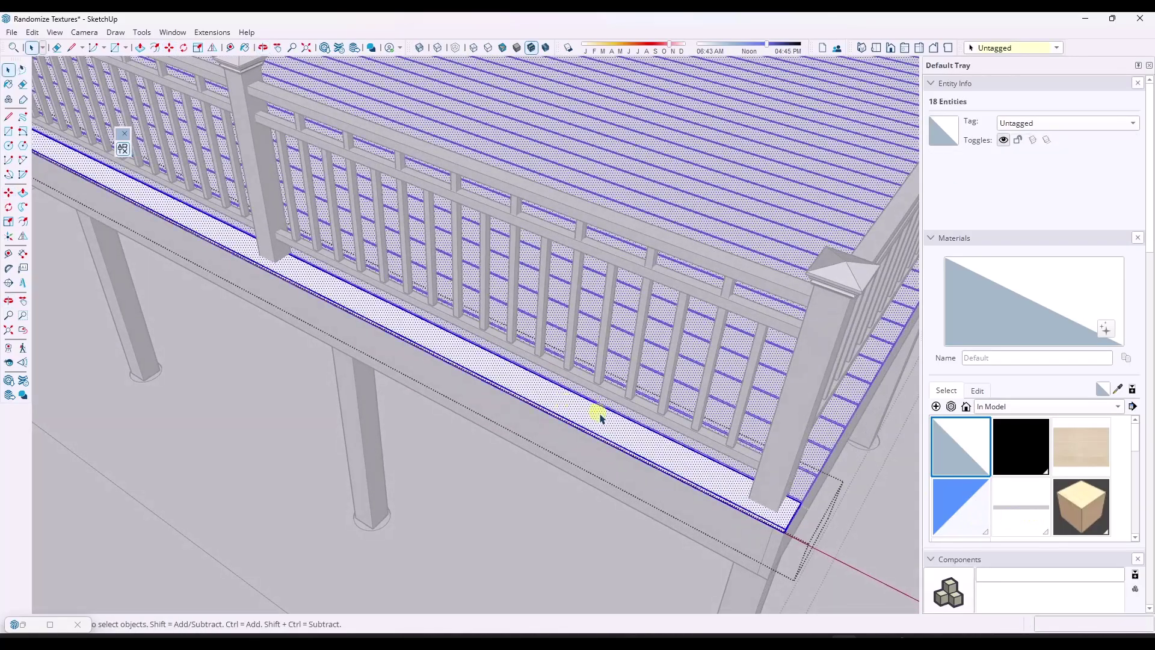
pyautogui.scroll(3, 620, 445)
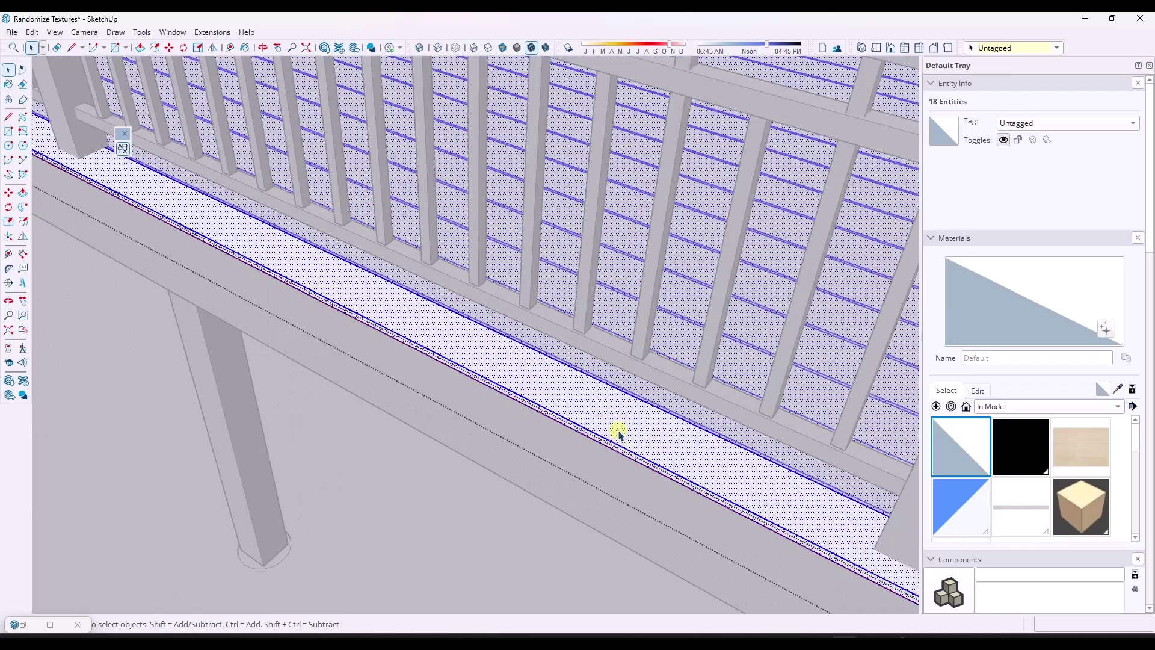
pyautogui.click(1088, 505)
pyautogui.click(668, 442)
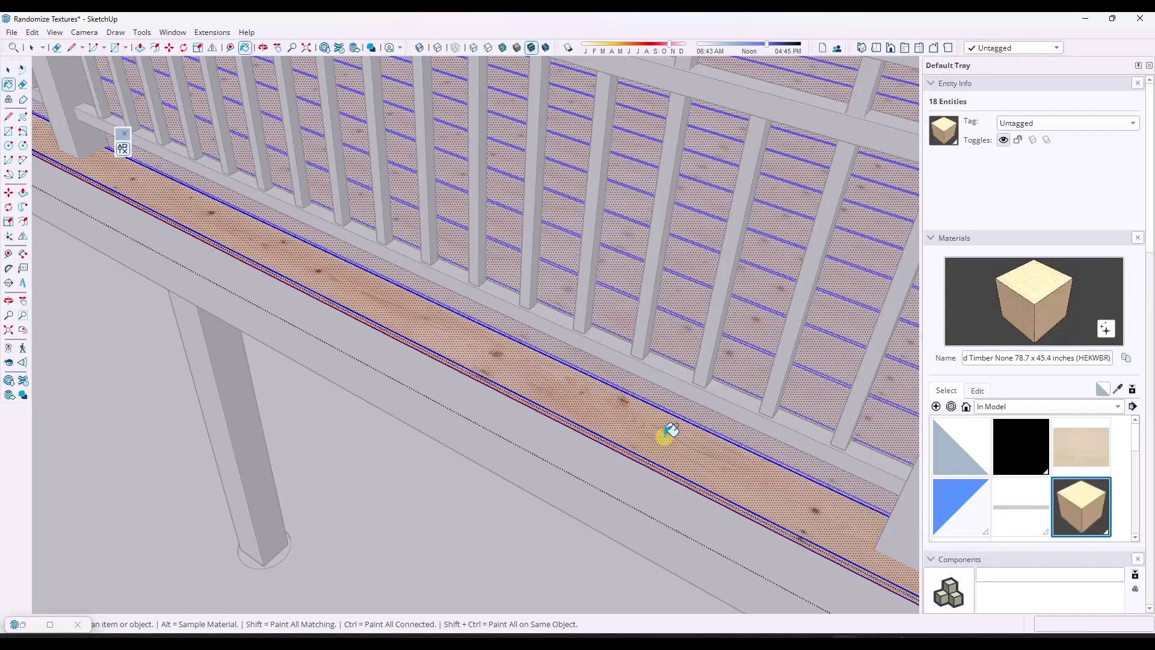
pyautogui.scroll(-5, 665, 433)
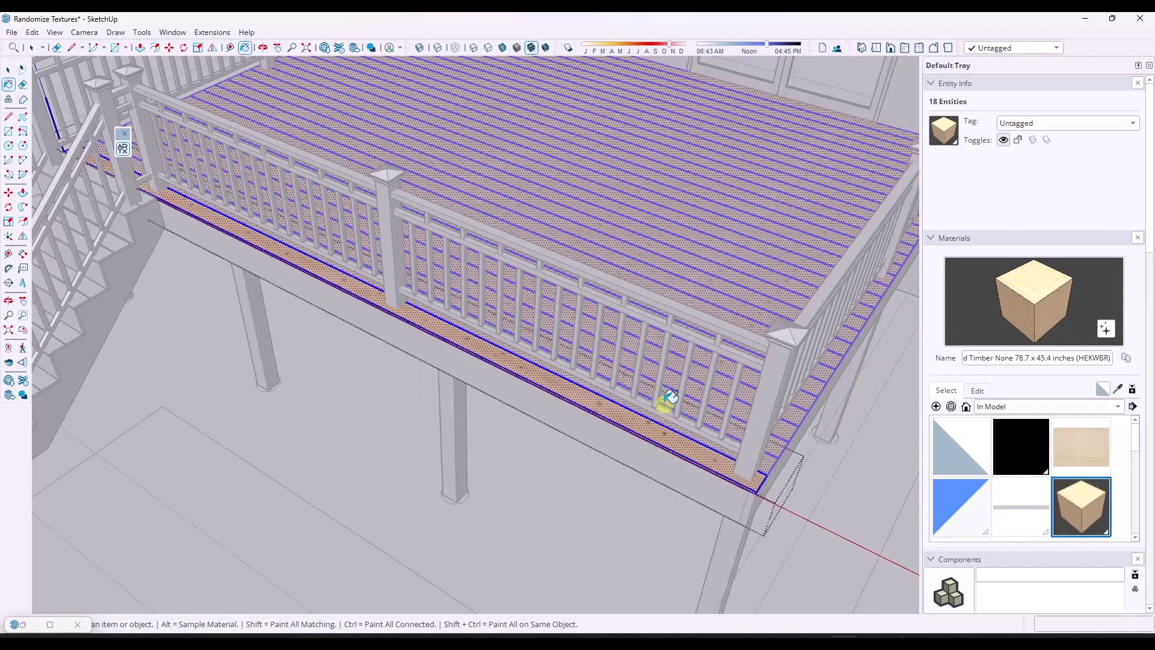
pyautogui.moveTo(665, 399); pyautogui.dragTo(466, 373, button='middle')
pyautogui.press('space')
pyautogui.click(466, 373)
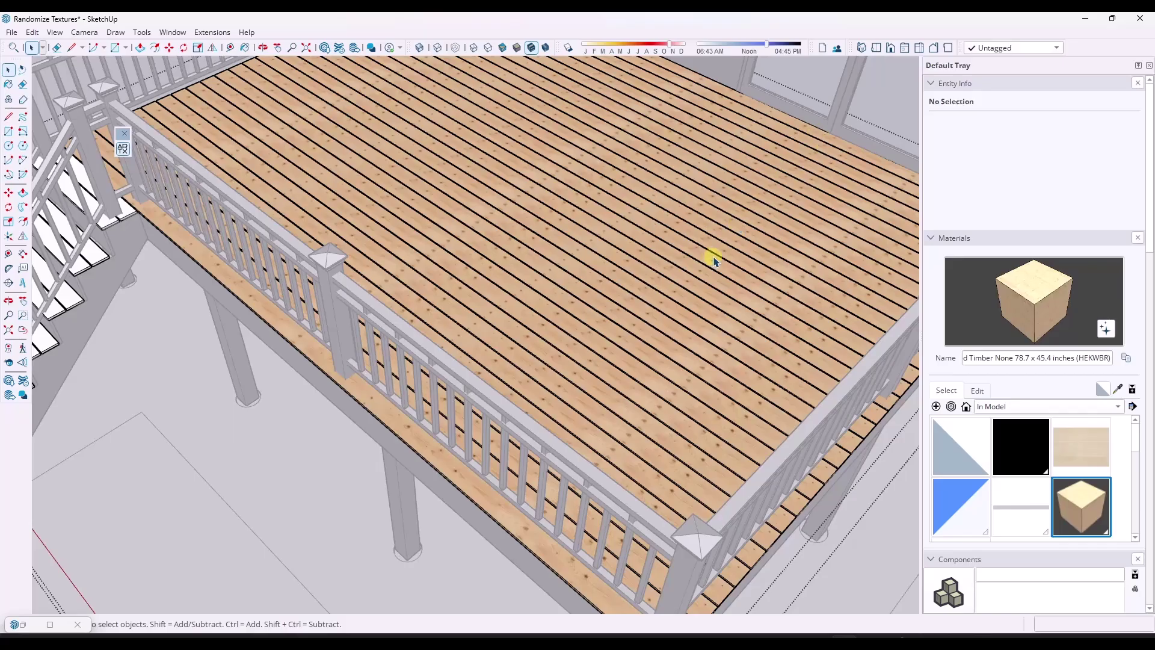
# Reposition the wood texture on the front deck board's top face by shifting it along the board, and exit the component
pyautogui.moveTo(713, 260); pyautogui.dragTo(673, 244, button='middle')
pyautogui.scroll(5, 580, 392)
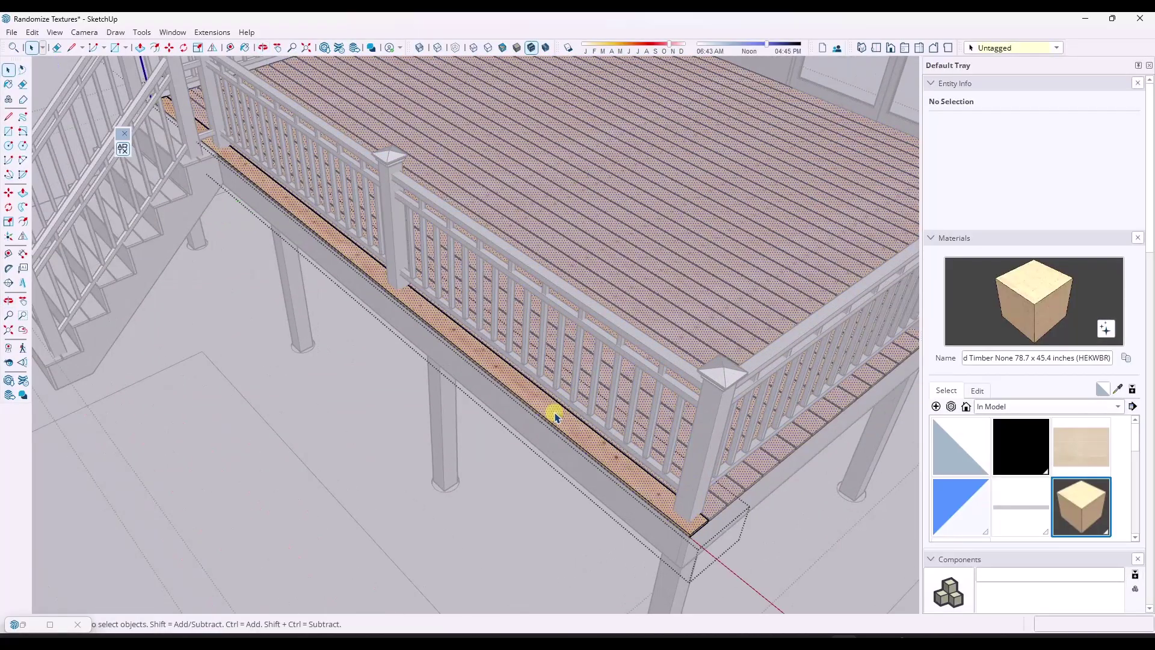
pyautogui.rightClick(555, 416)
pyautogui.moveTo(587, 263)
pyautogui.click(713, 263)
pyautogui.moveTo(580, 431); pyautogui.dragTo(503, 388)
pyautogui.press('Return')
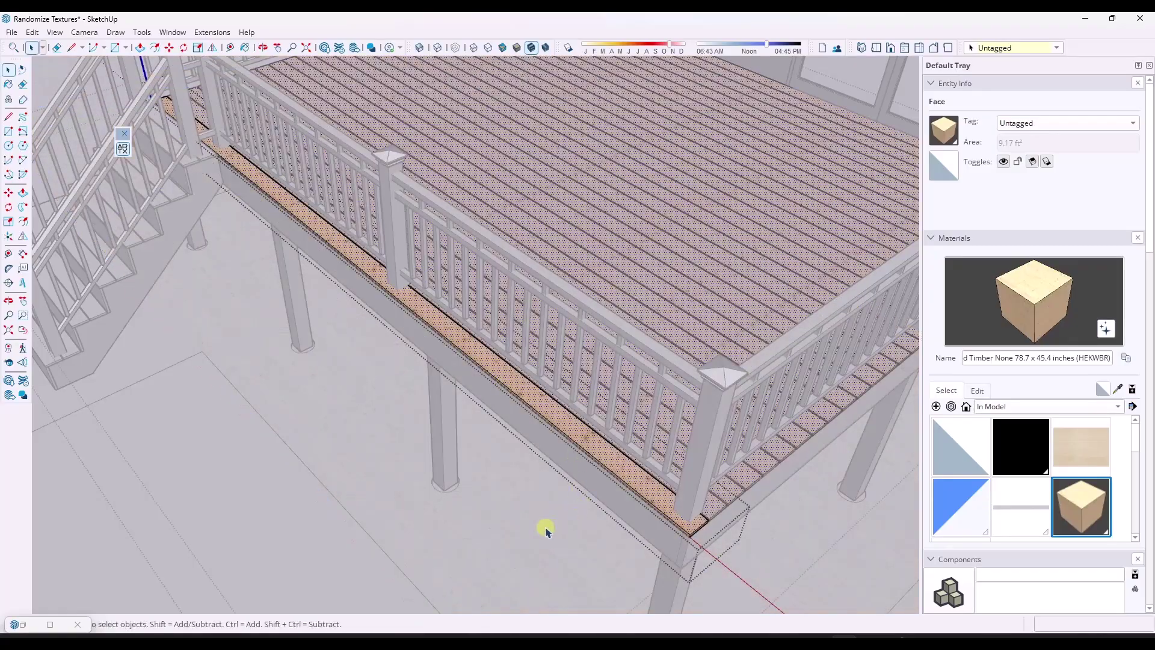
pyautogui.scroll(3, 547, 529)
pyautogui.click(619, 507)
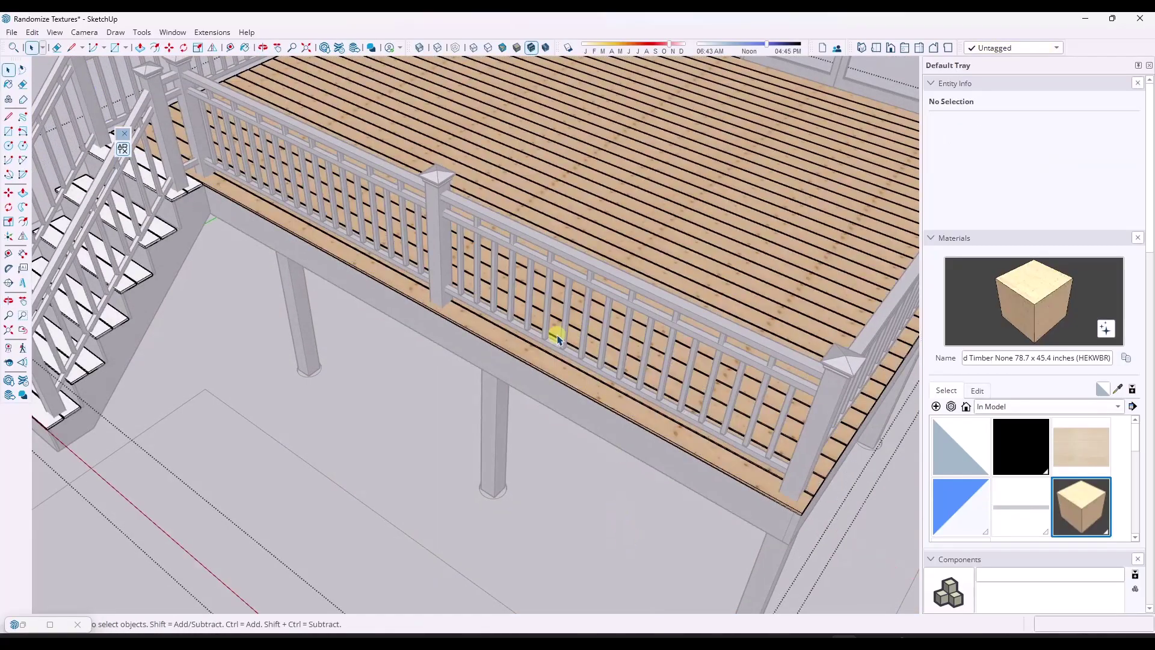
# View the Texture Randomizer listing in the ExtensionStore and close the store
pyautogui.moveTo(598, 276); pyautogui.dragTo(601, 361, button='middle')
pyautogui.moveTo(505, 222); pyautogui.dragTo(577, 222, button='middle')
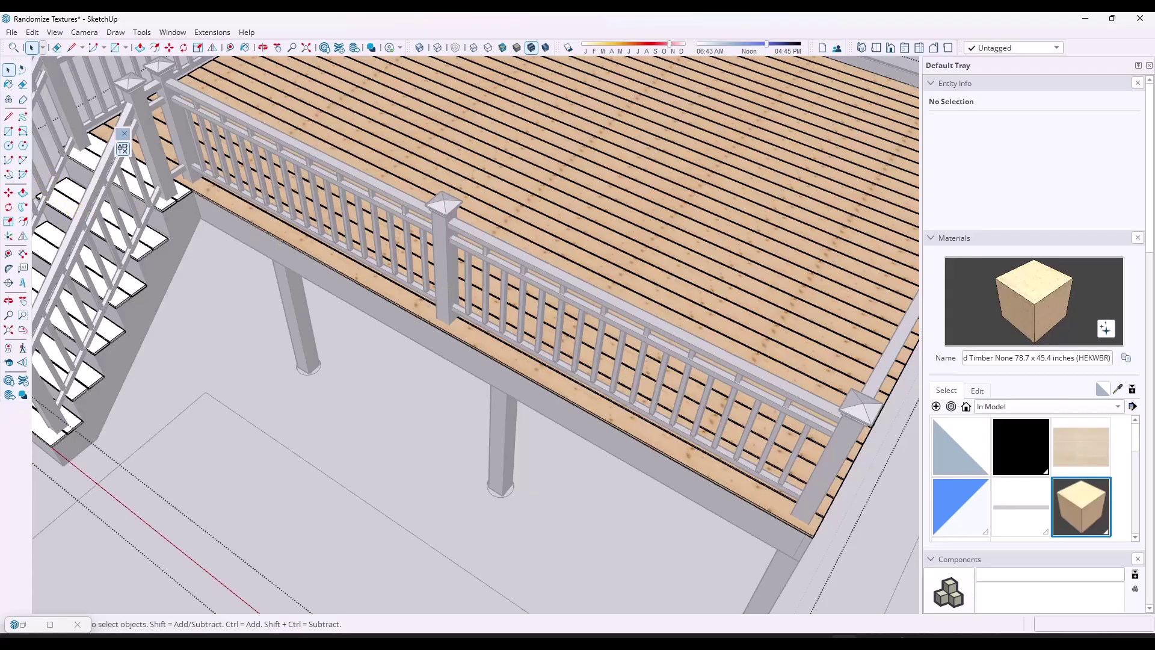
pyautogui.click(123, 149)
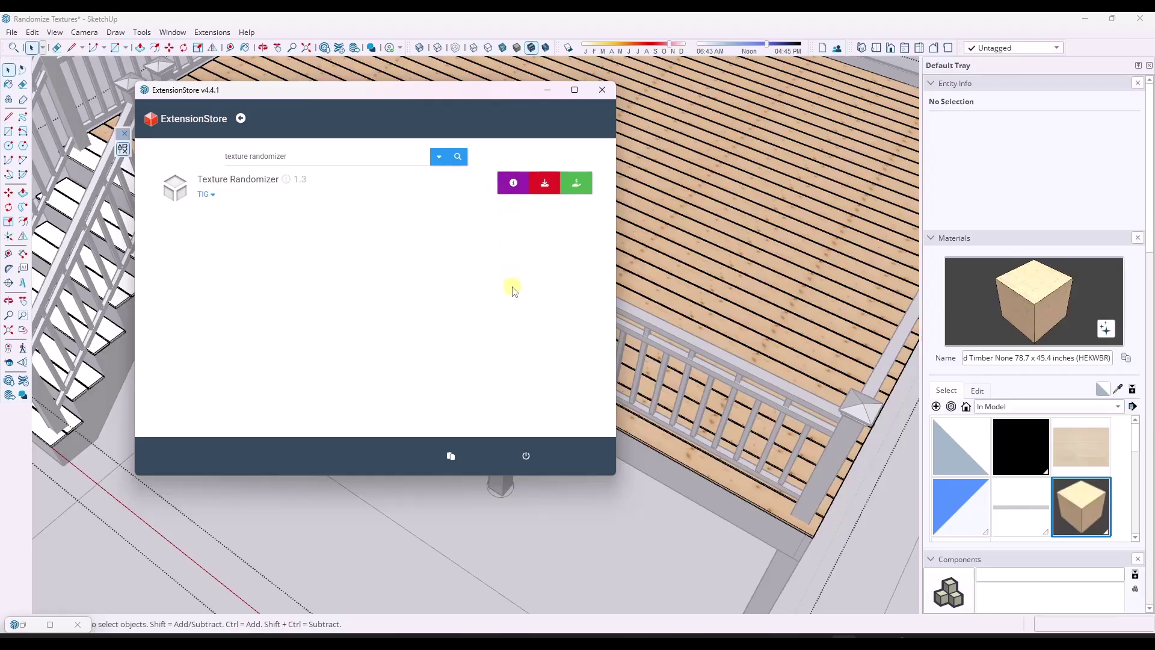
pyautogui.click(601, 92)
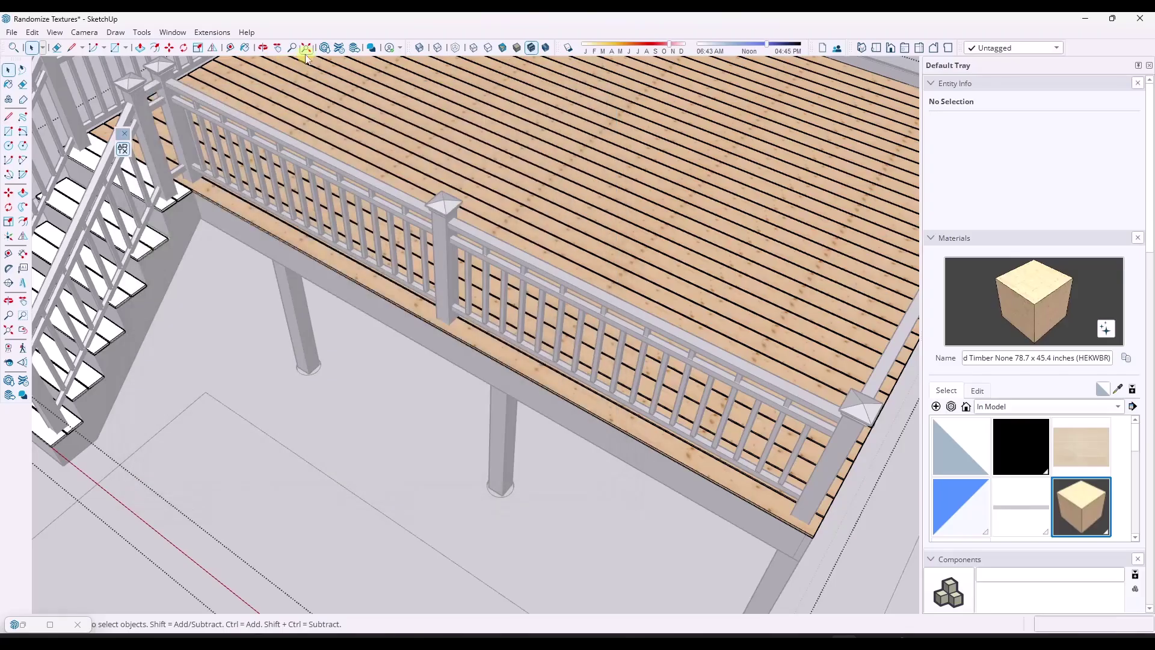
# Search the Extension Warehouse for "random tools", review the Random Tools extension page, and close the warehouse
pyautogui.click(341, 49)
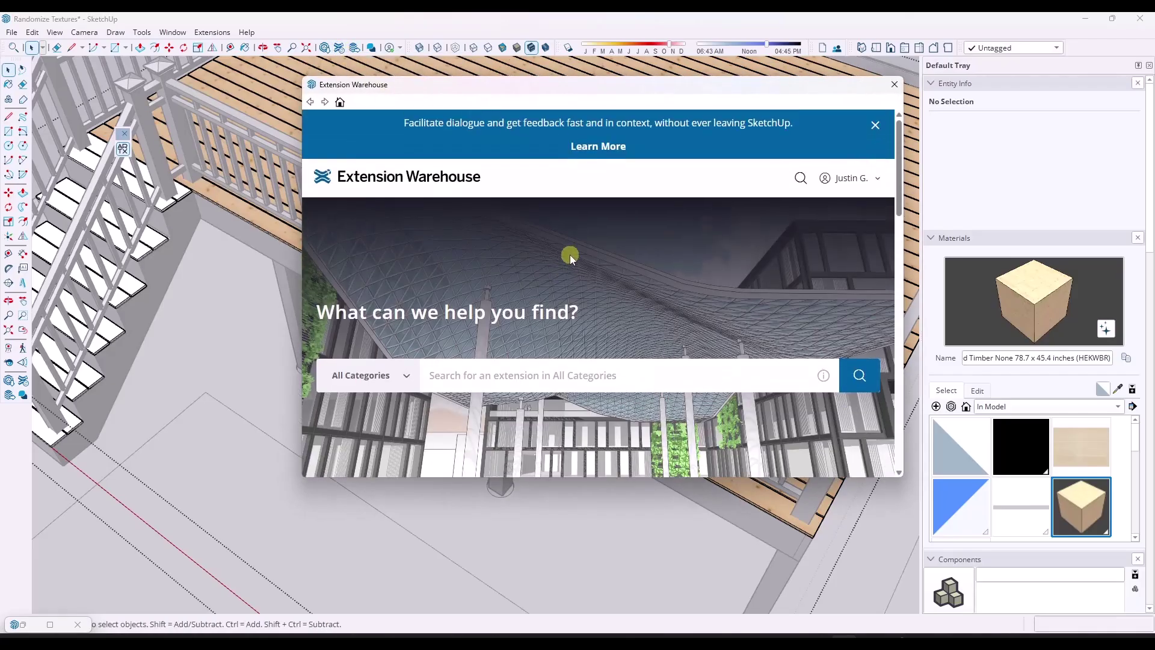
pyautogui.click(538, 398)
pyautogui.write('r')
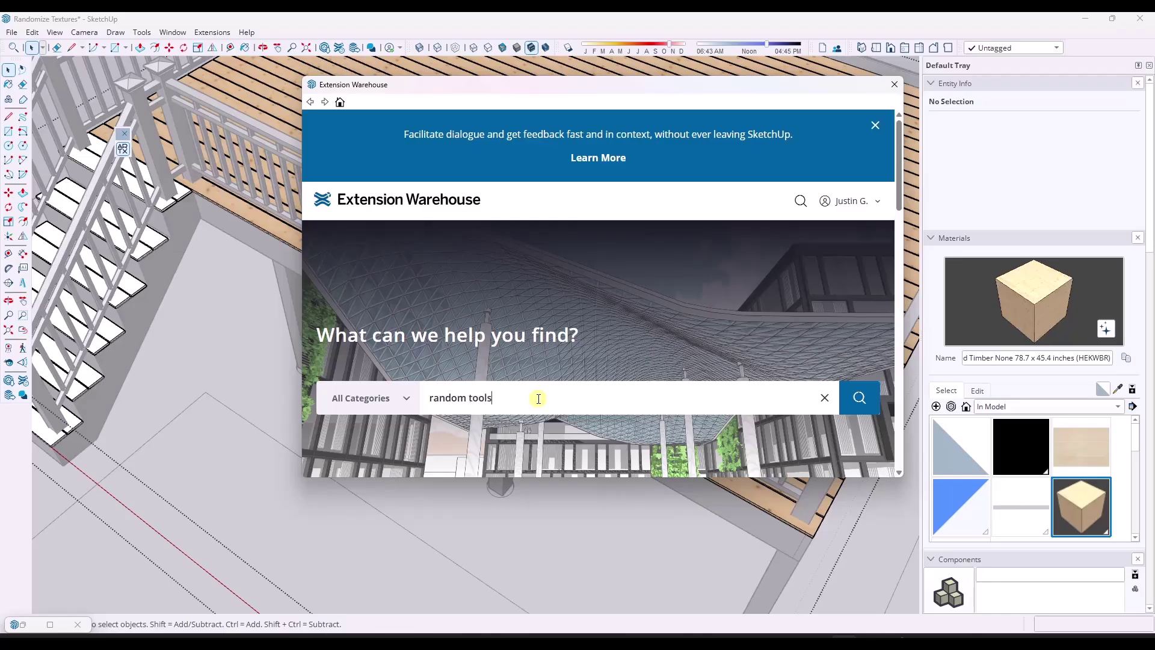
pyautogui.write('andom tools')
pyautogui.press('Return')
pyautogui.scroll(-2, 532, 399)
pyautogui.click(421, 352)
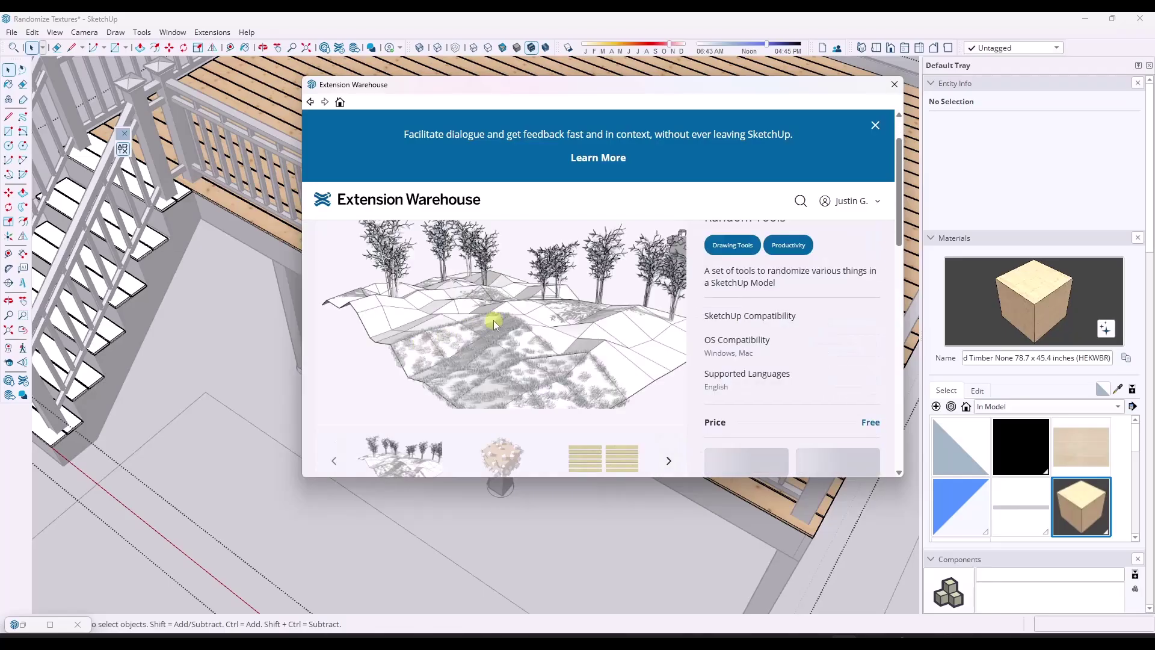
pyautogui.scroll(-2, 510, 324)
pyautogui.scroll(3, 665, 309)
pyautogui.scroll(-1, 540, 293)
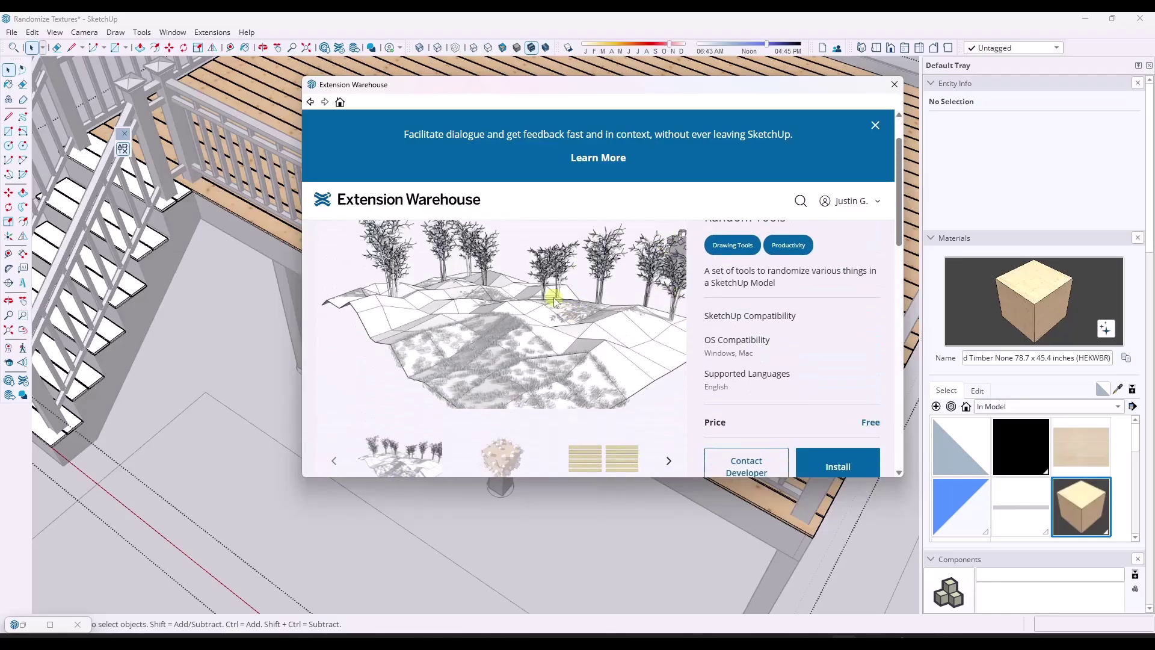
pyautogui.click(894, 86)
# Display the Random Tools toolbar and place it just above the small ExtensionStore toolbar
pyautogui.rightClick(1080, 52)
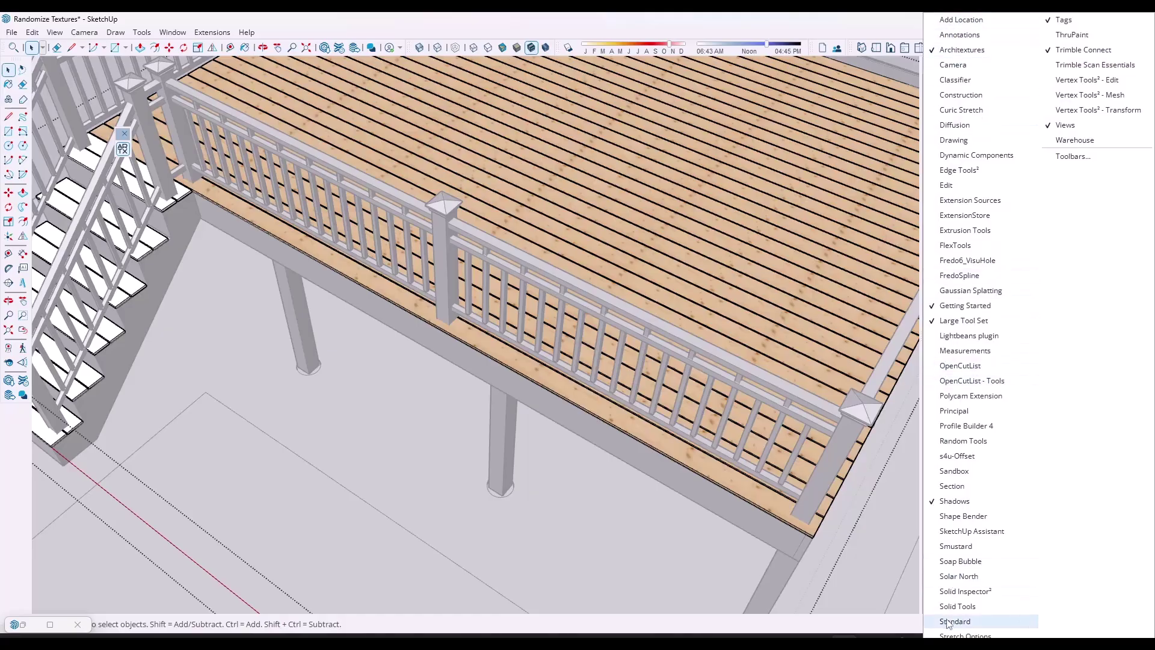
pyautogui.click(979, 441)
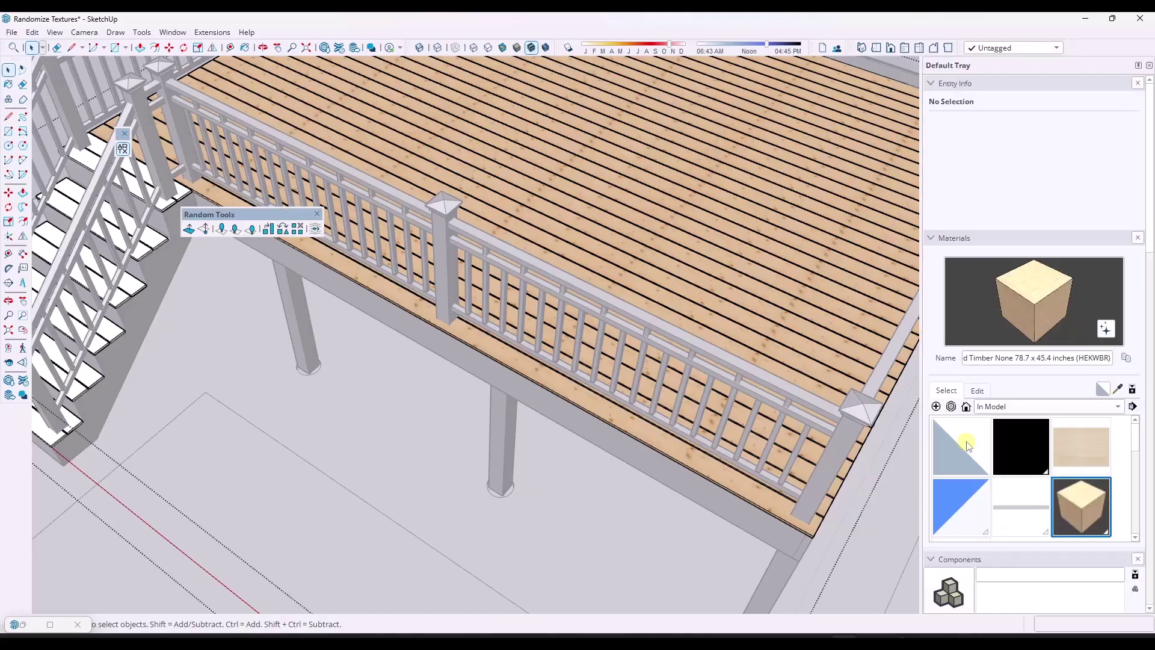
pyautogui.rightClick(1053, 48)
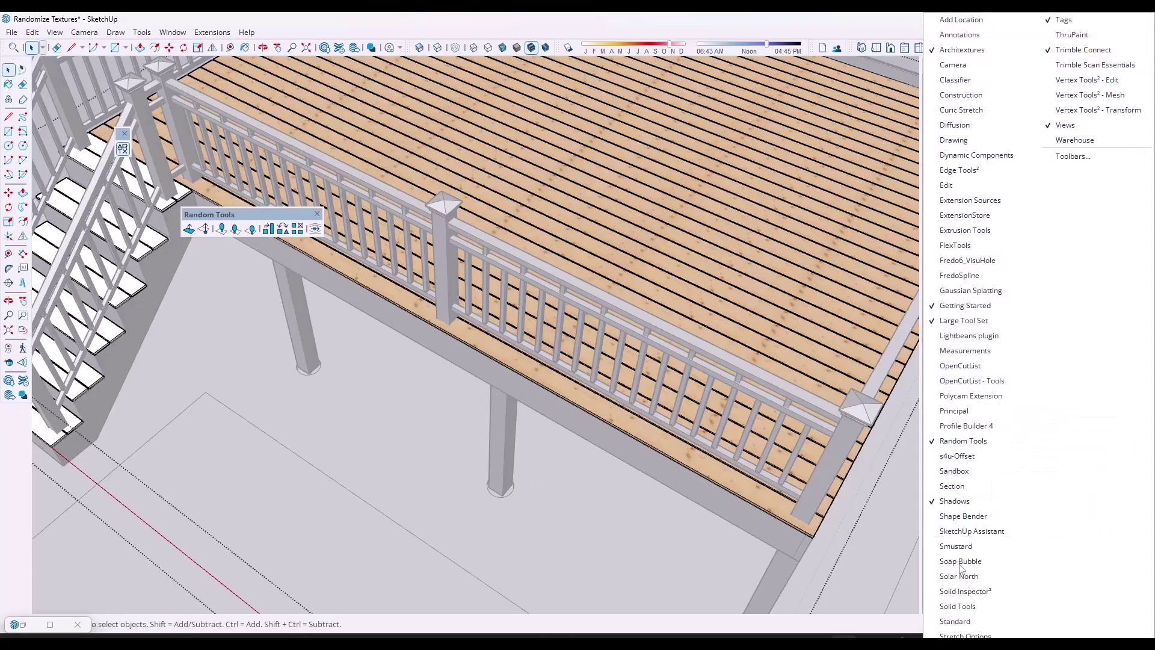
pyautogui.click(245, 214)
pyautogui.moveTo(228, 216); pyautogui.dragTo(109, 93)
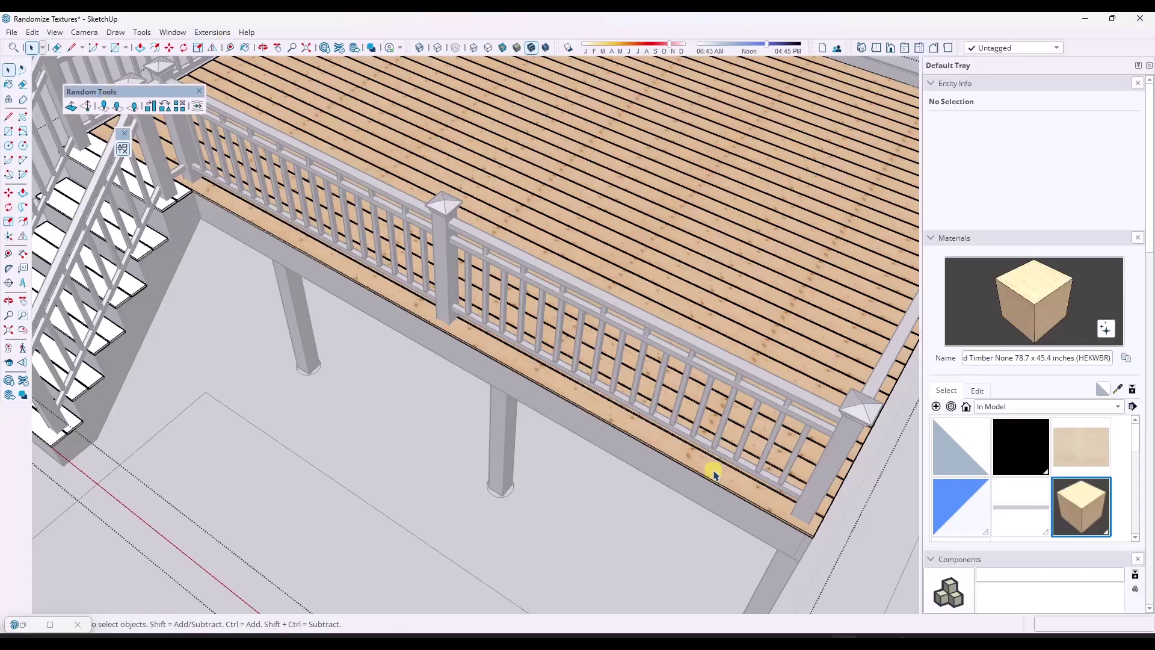
# Select all the deck boards and try randomizing their texture positions with Random Tools
pyautogui.scroll(-6, 695, 448)
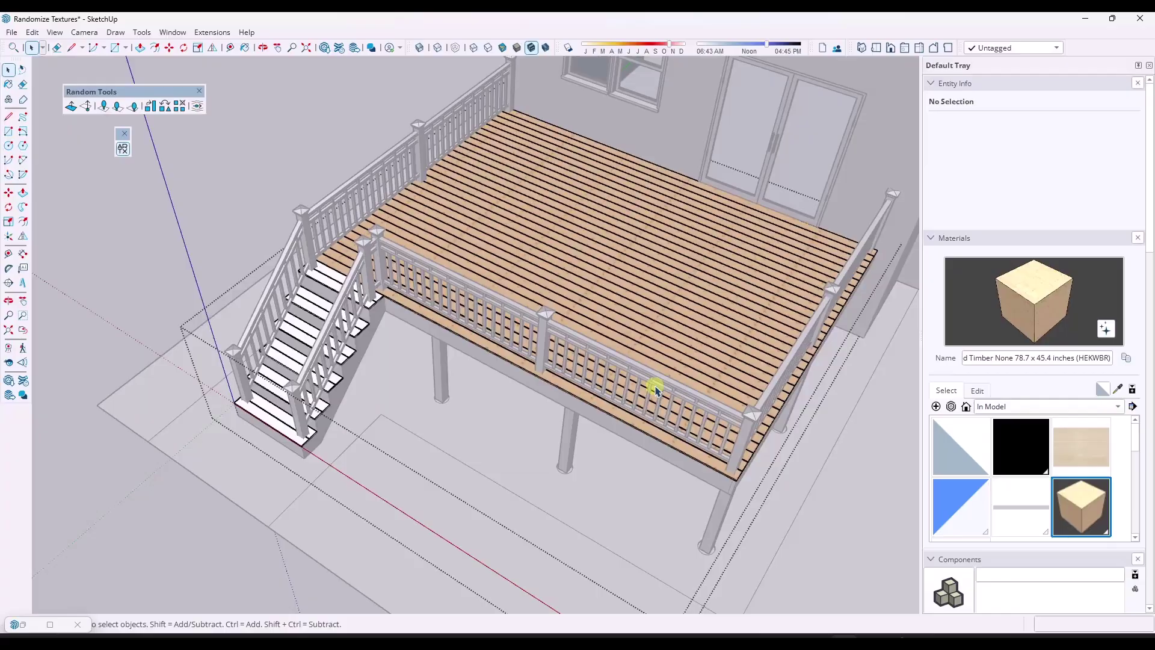
pyautogui.moveTo(663, 319); pyautogui.dragTo(691, 322, button='middle')
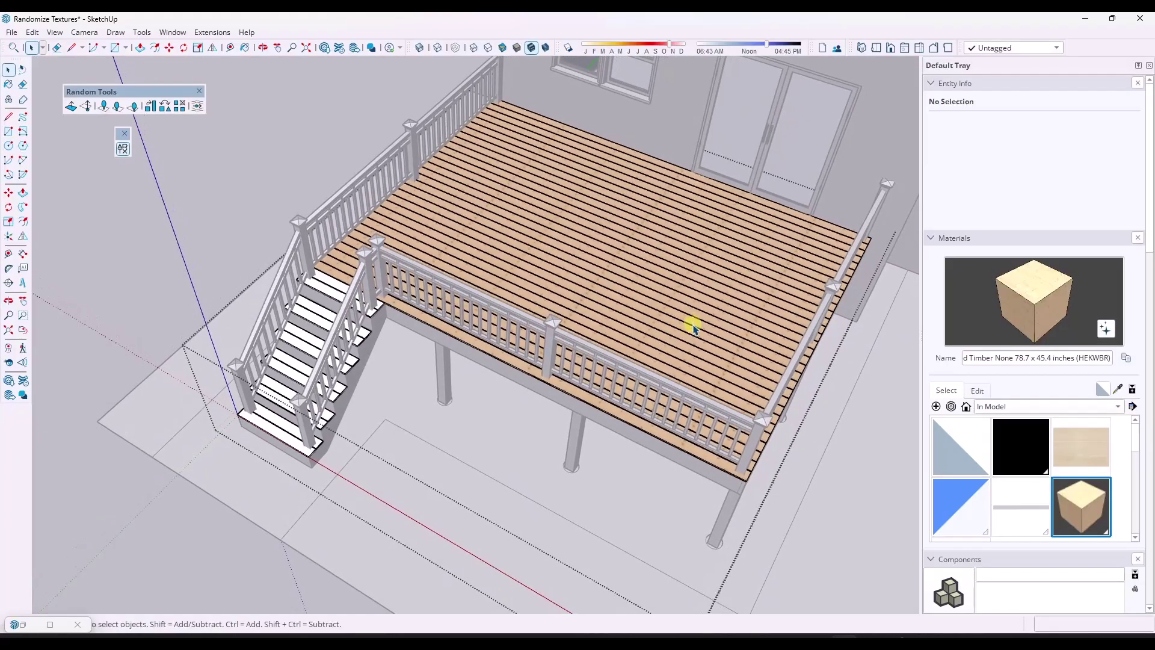
pyautogui.click(615, 416)
pyautogui.scroll(4, 613, 413)
pyautogui.scroll(-7, 613, 391)
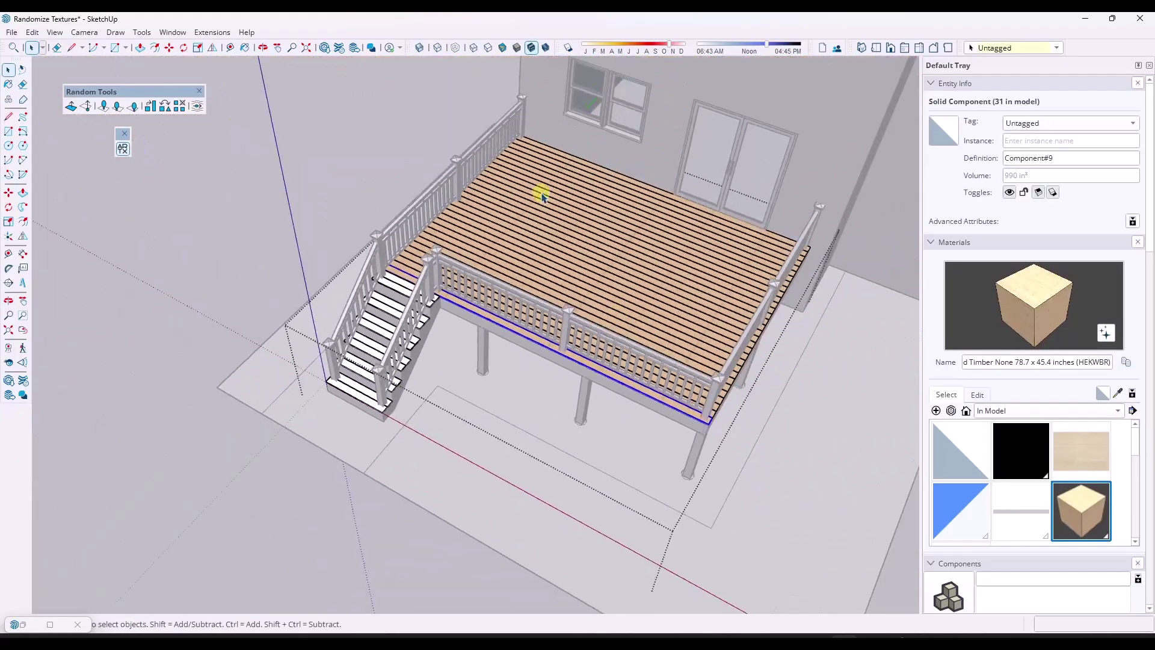
pyautogui.moveTo(543, 190); pyautogui.dragTo(661, 391)
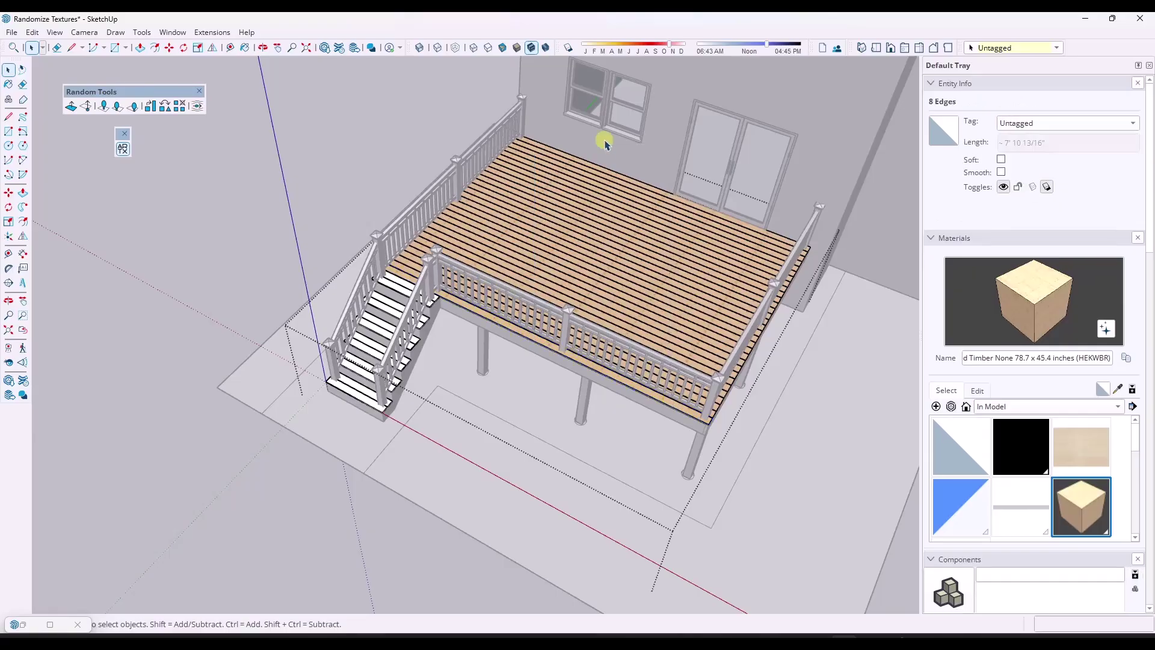
pyautogui.moveTo(495, 421); pyautogui.dragTo(494, 423)
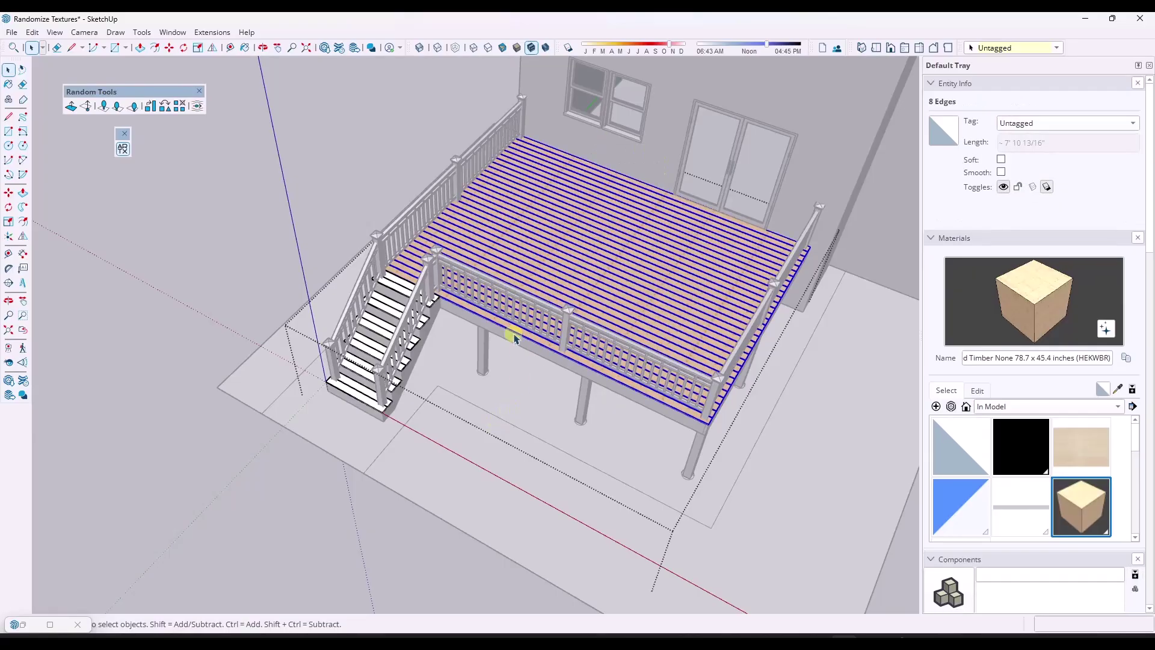
pyautogui.click(198, 107)
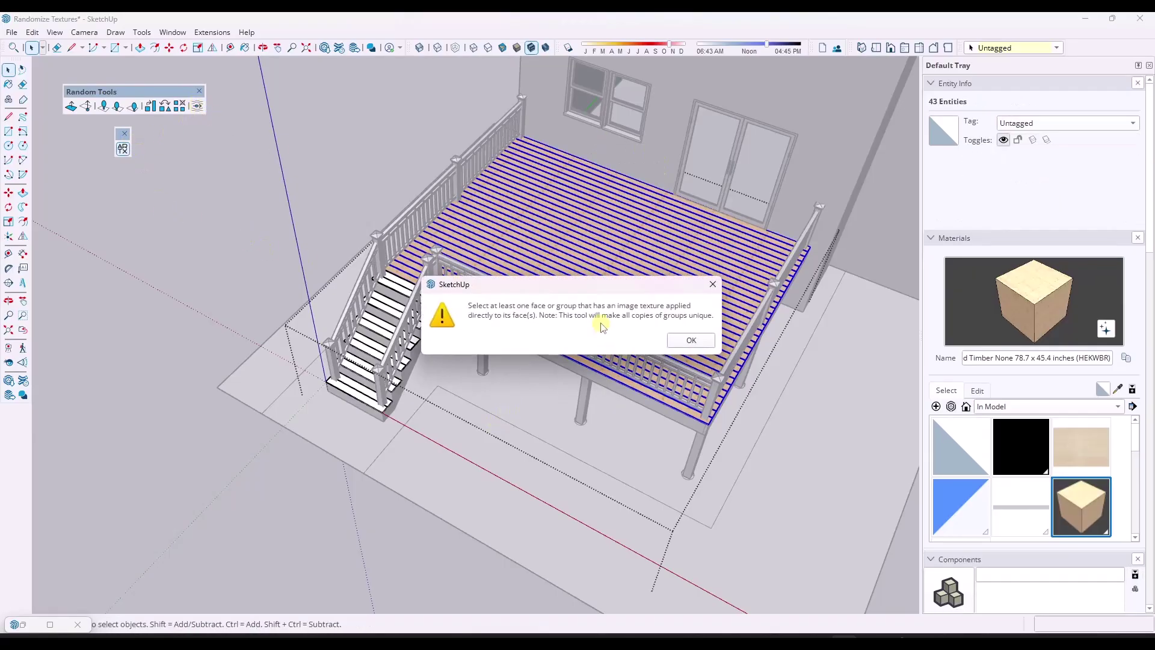
pyautogui.click(692, 341)
# Randomize the selected deck boards' textures with TextureRandomizer, including faces inside groups/components and making the component instances unique
pyautogui.scroll(6, 624, 400)
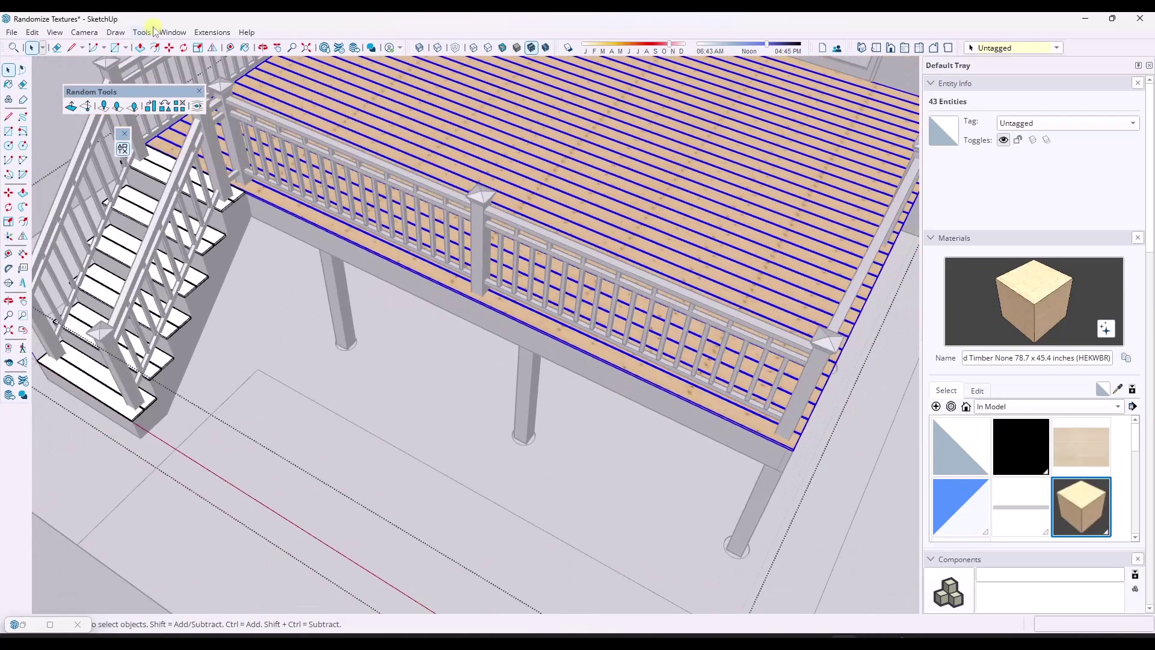
pyautogui.click(211, 32)
pyautogui.click(242, 473)
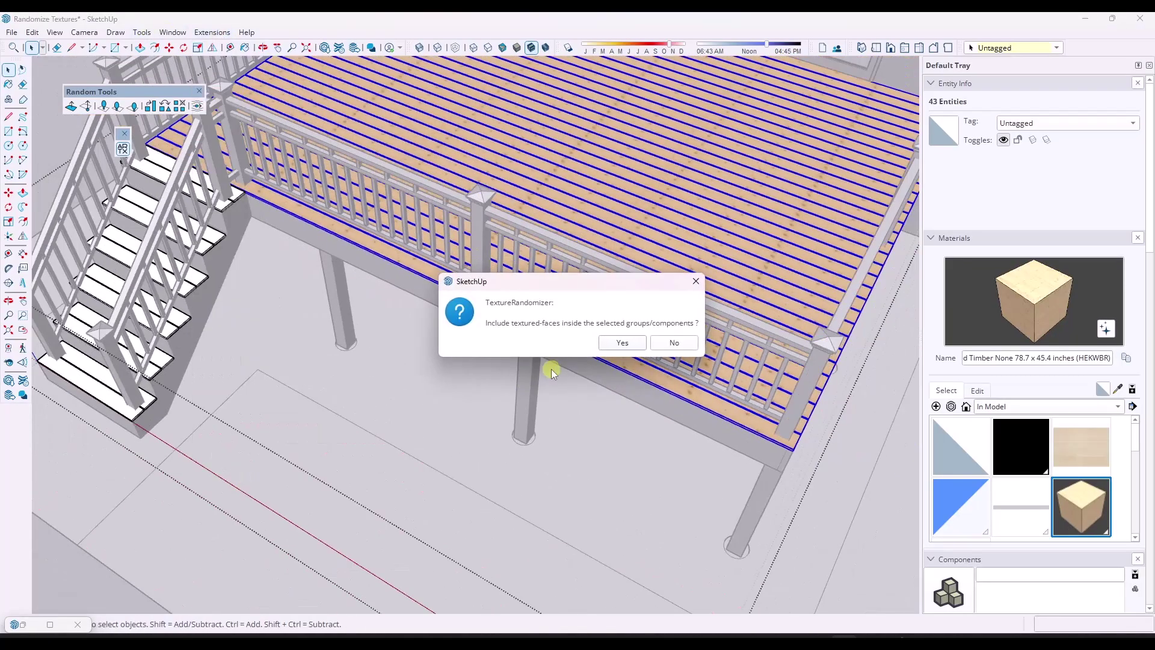
pyautogui.click(623, 343)
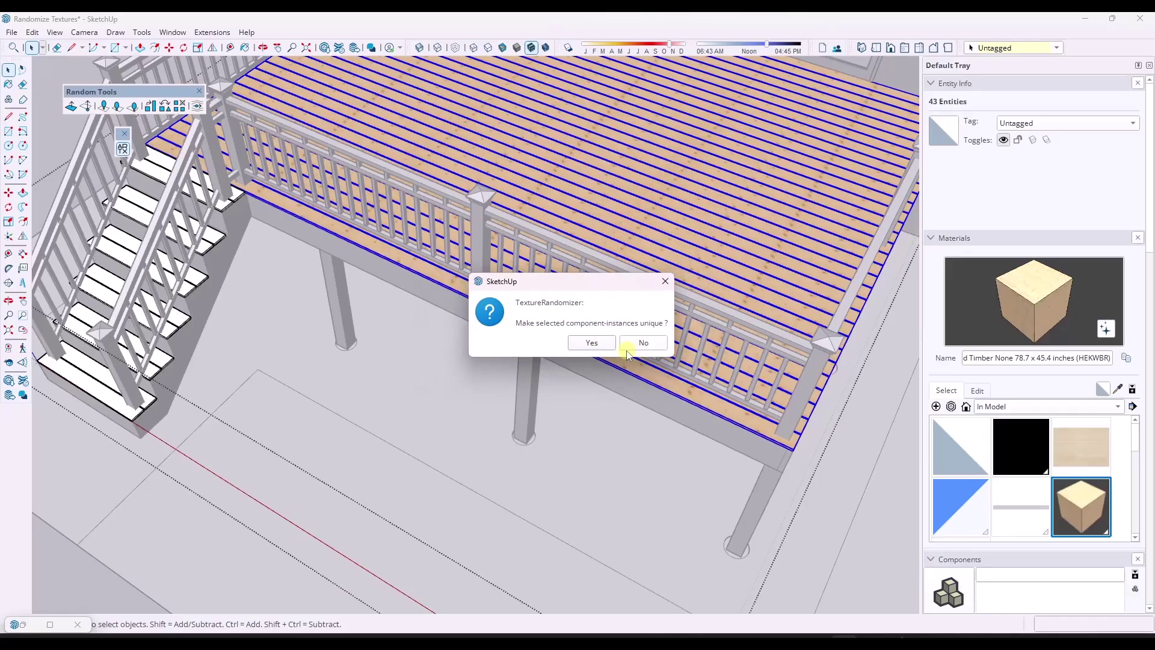
pyautogui.click(592, 343)
pyautogui.click(568, 436)
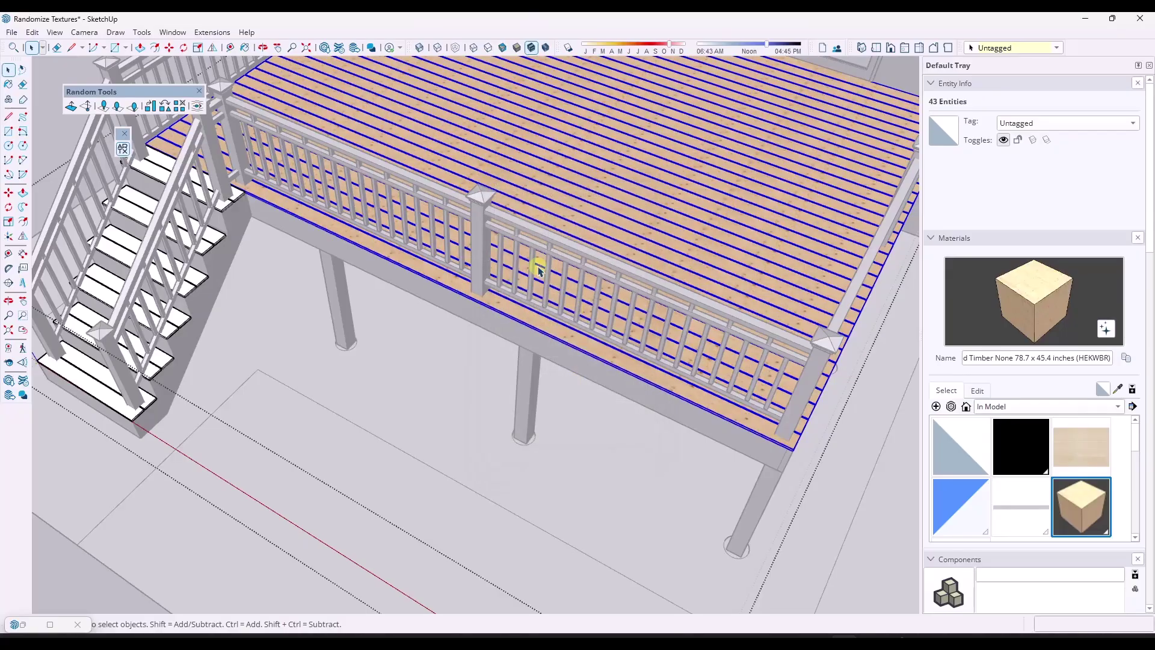
pyautogui.scroll(-6, 636, 283)
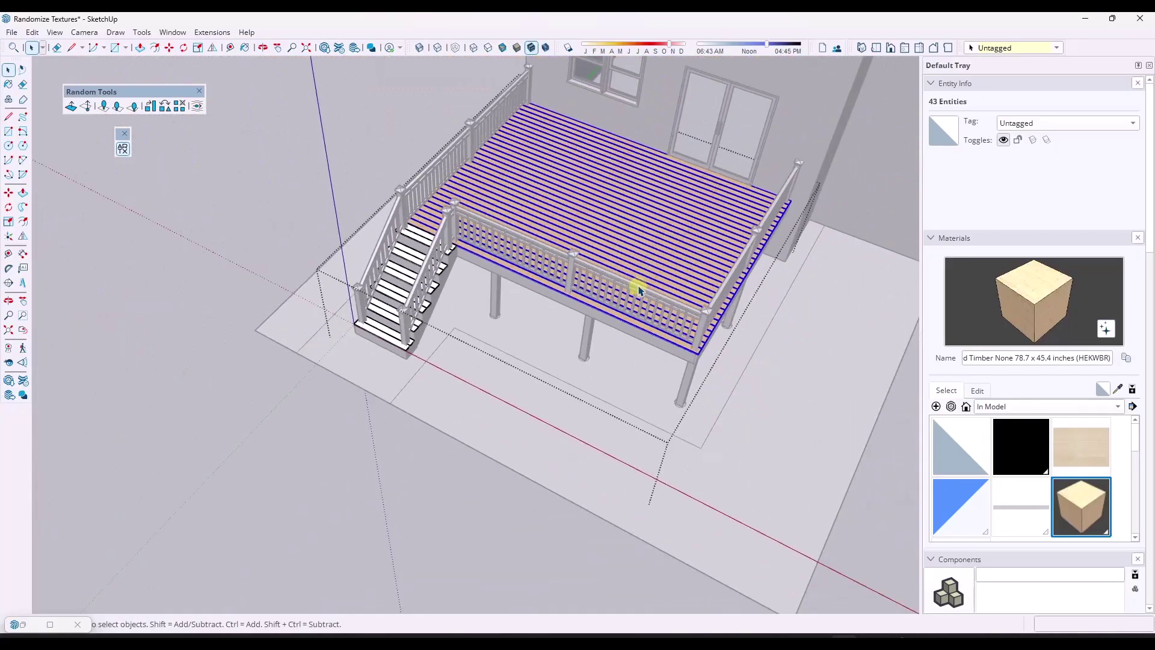
pyautogui.click(665, 262)
pyautogui.scroll(5, 664, 328)
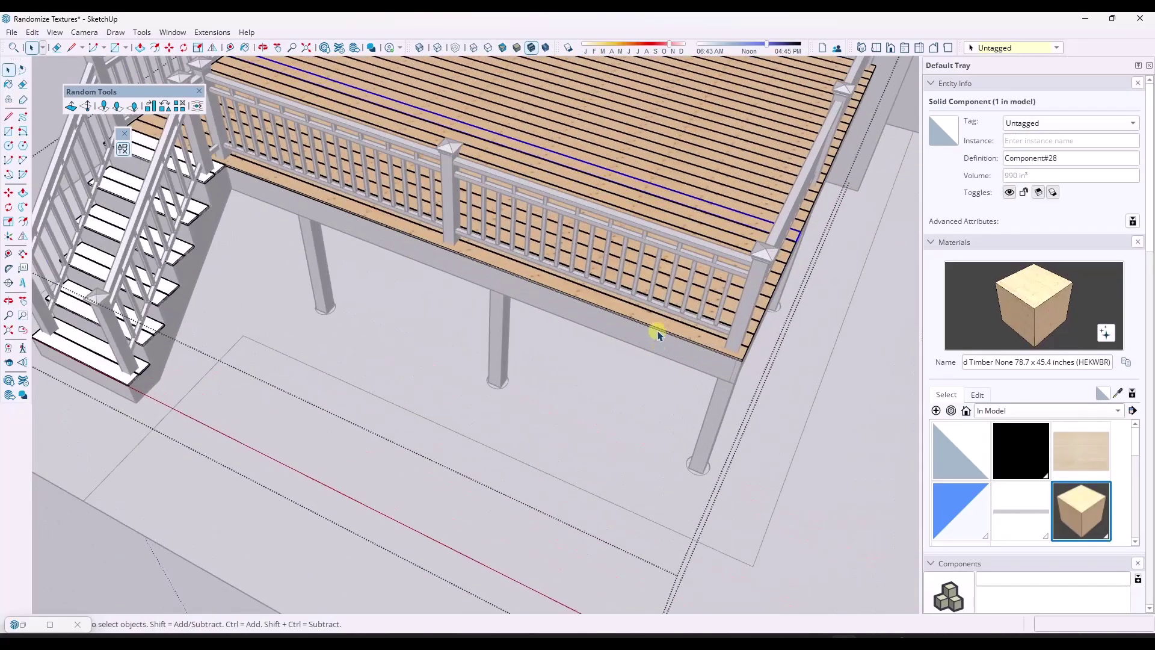
pyautogui.scroll(-3, 661, 325)
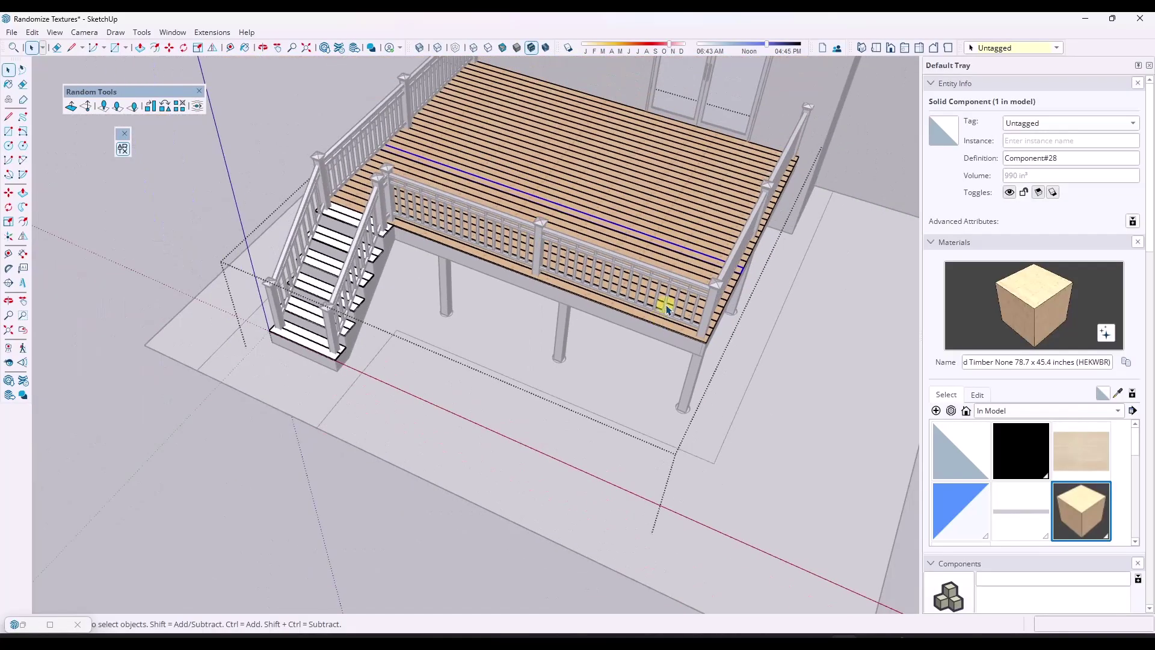
pyautogui.scroll(-2, 664, 289)
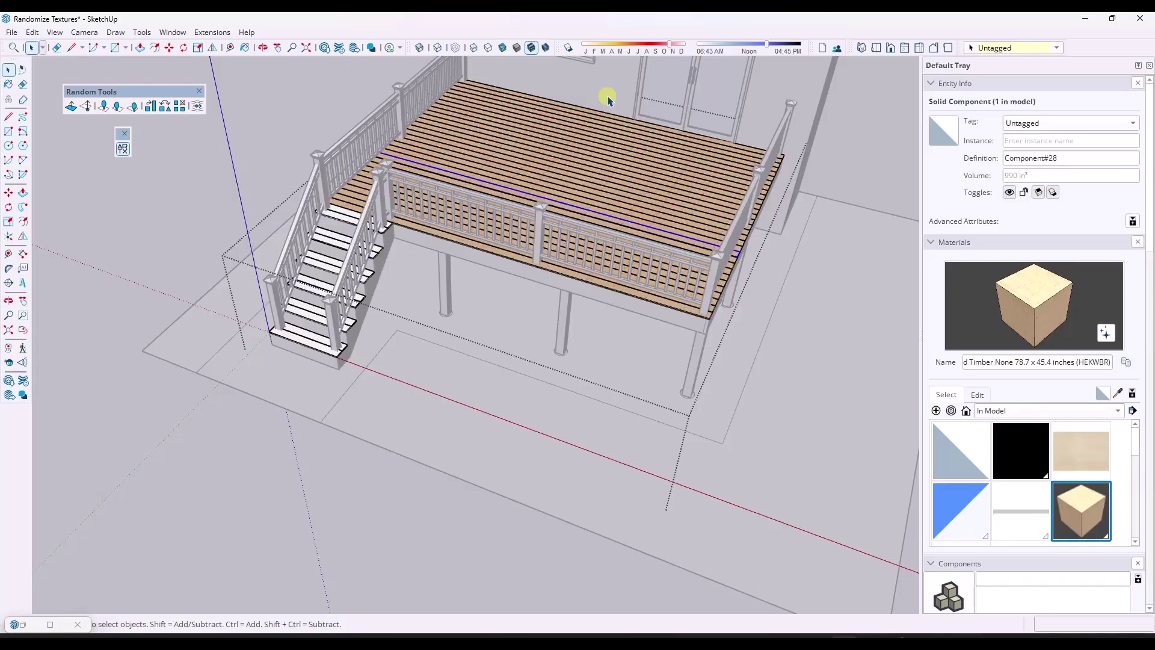
pyautogui.scroll(-1, 611, 252)
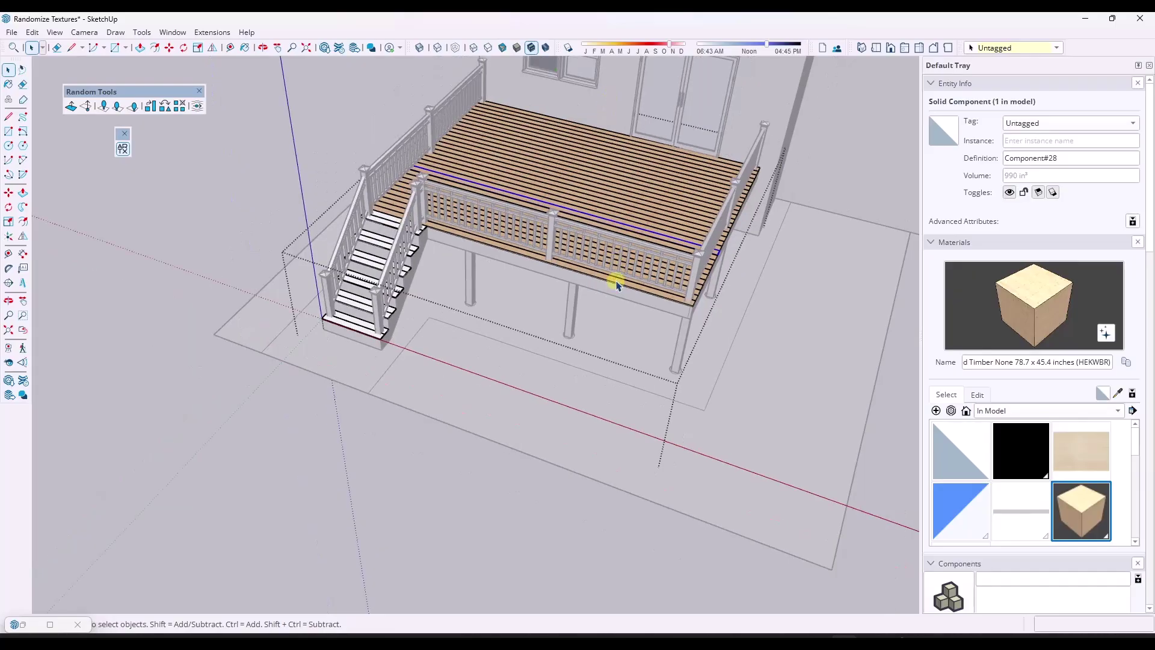
# Select the deck boards and place a copy of them about 43' 5" away, beside the deck
pyautogui.click(613, 277)
pyautogui.moveTo(564, 210); pyautogui.dragTo(541, 265)
pyautogui.scroll(-3, 575, 269)
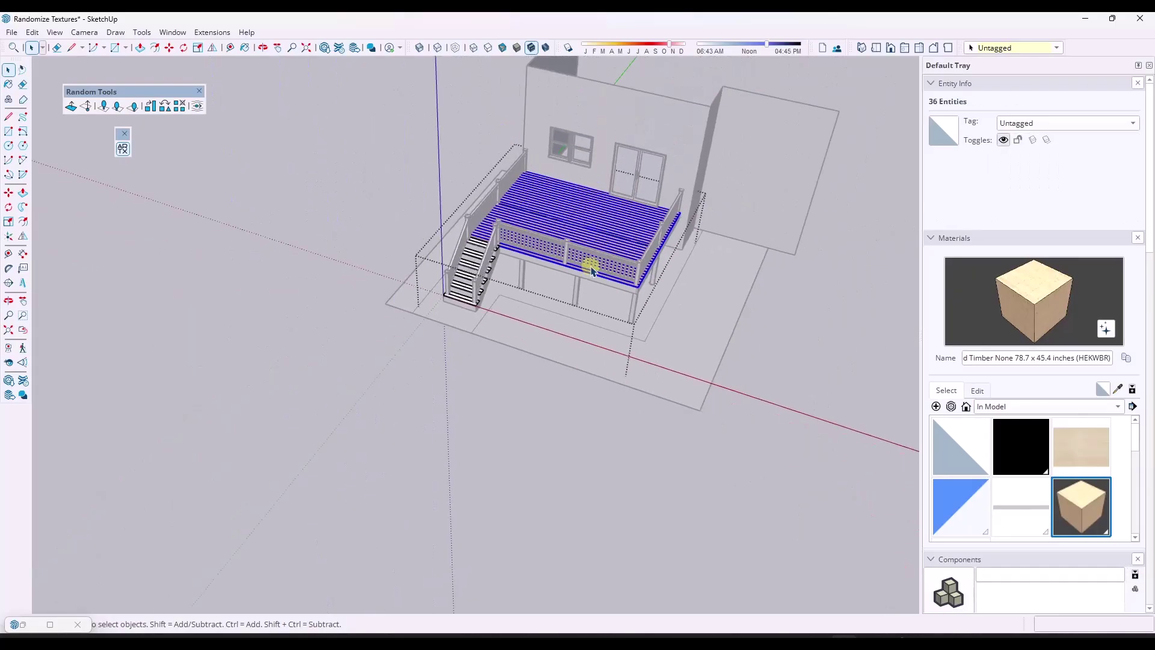
pyautogui.press('m')
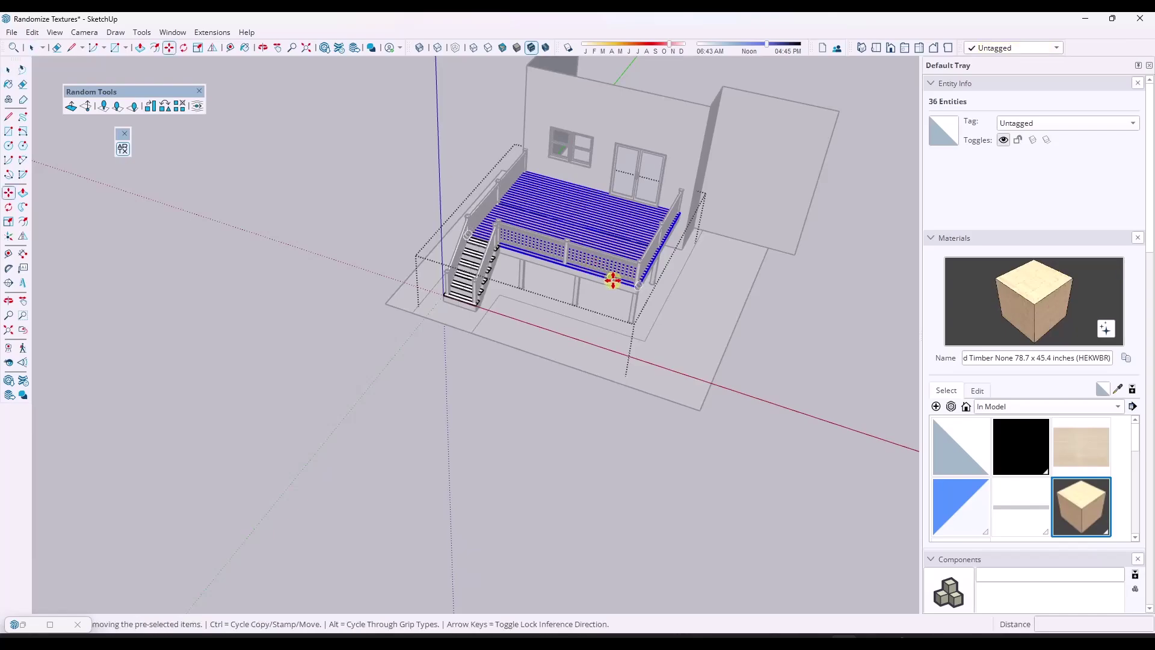
pyautogui.click(641, 291)
pyautogui.press('ctrl')
pyautogui.click(294, 185)
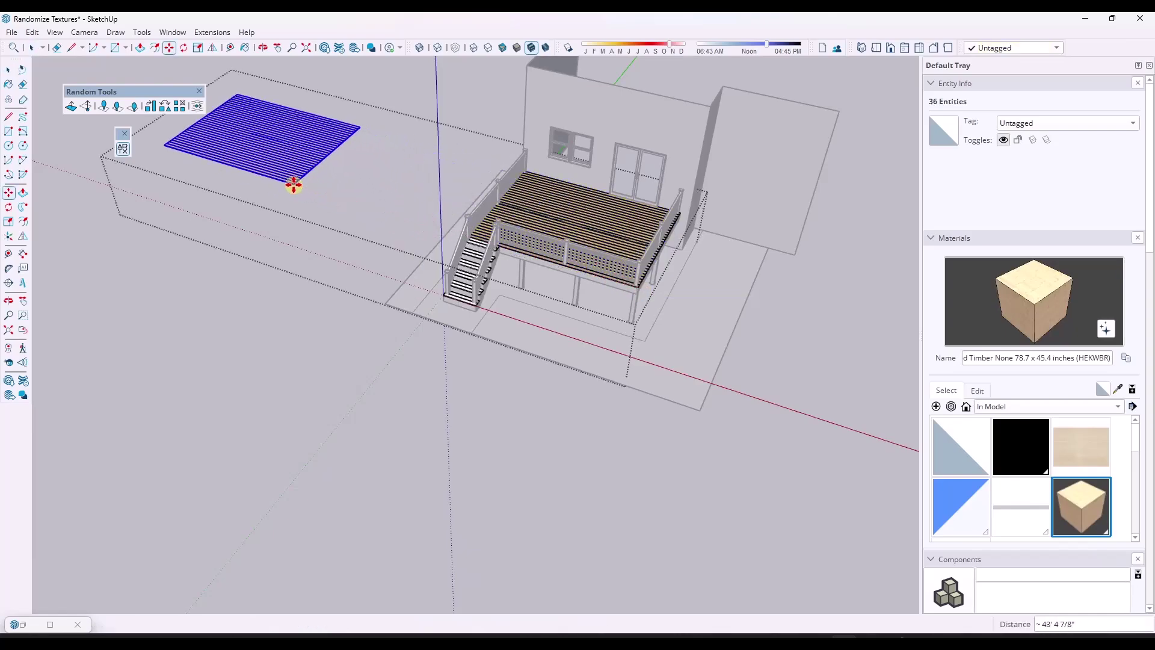
pyautogui.press('space')
pyautogui.click(355, 179)
pyautogui.scroll(4, 263, 136)
pyautogui.scroll(-2, 269, 131)
pyautogui.scroll(-4, 270, 142)
pyautogui.scroll(-2, 412, 116)
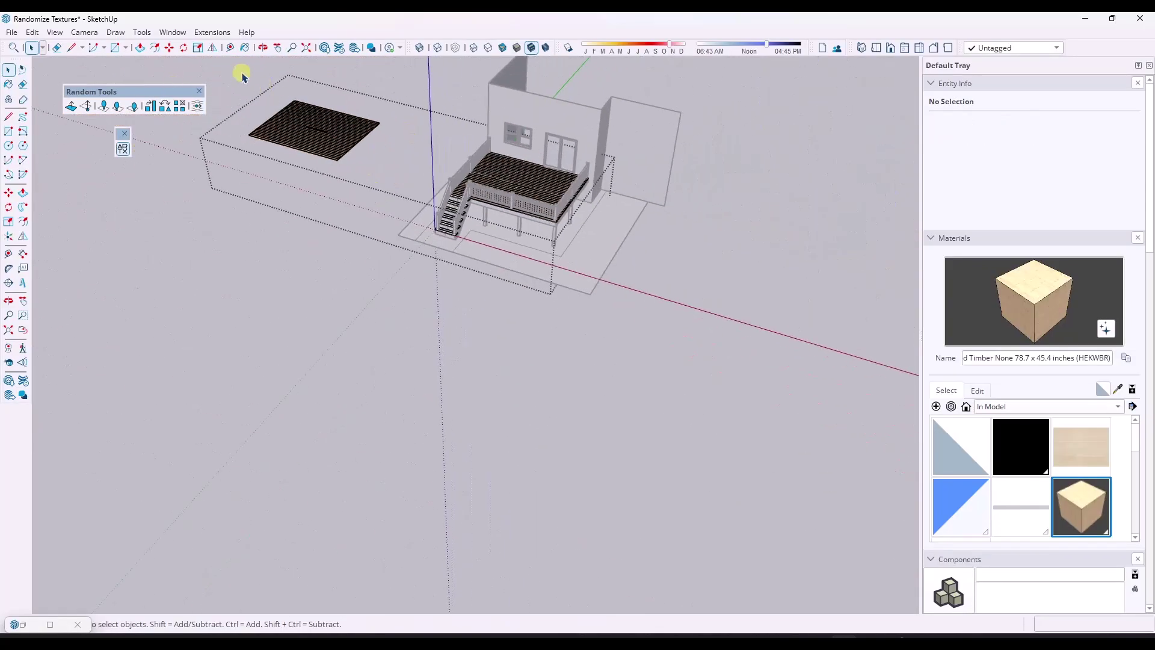
# Cut the copied boards out of the decking group and paste them in place at the model's top level
pyautogui.moveTo(240, 73); pyautogui.dragTo(427, 209)
pyautogui.hotkey('ctrl', 'x')
pyautogui.click(376, 89)
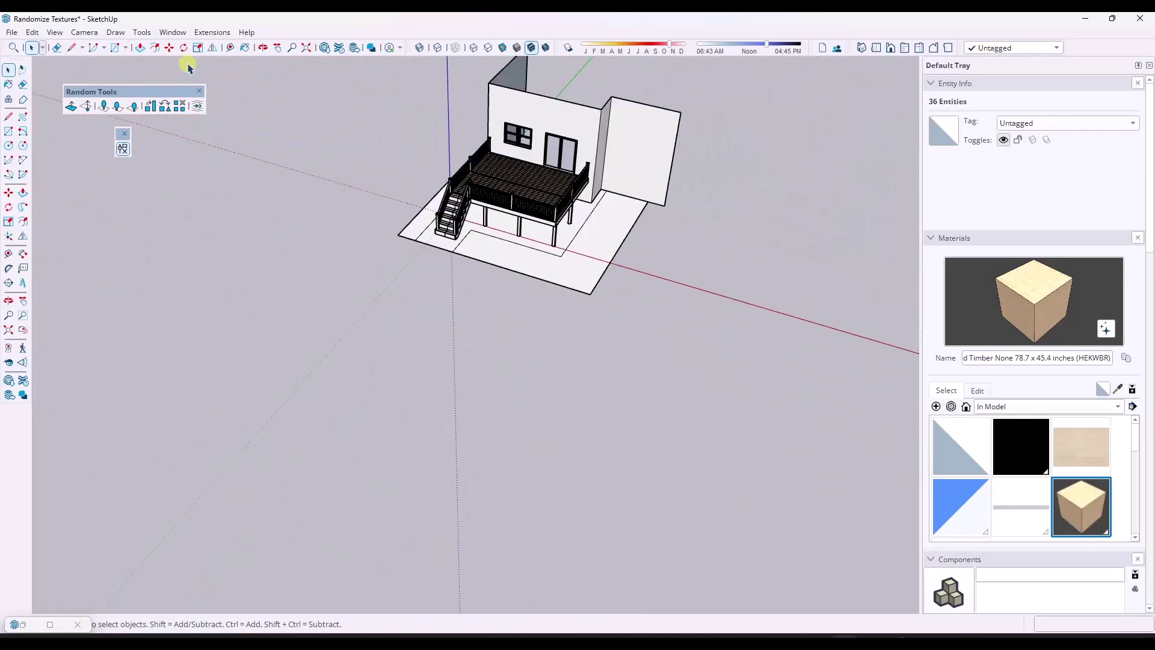
pyautogui.click(32, 32)
pyautogui.click(48, 125)
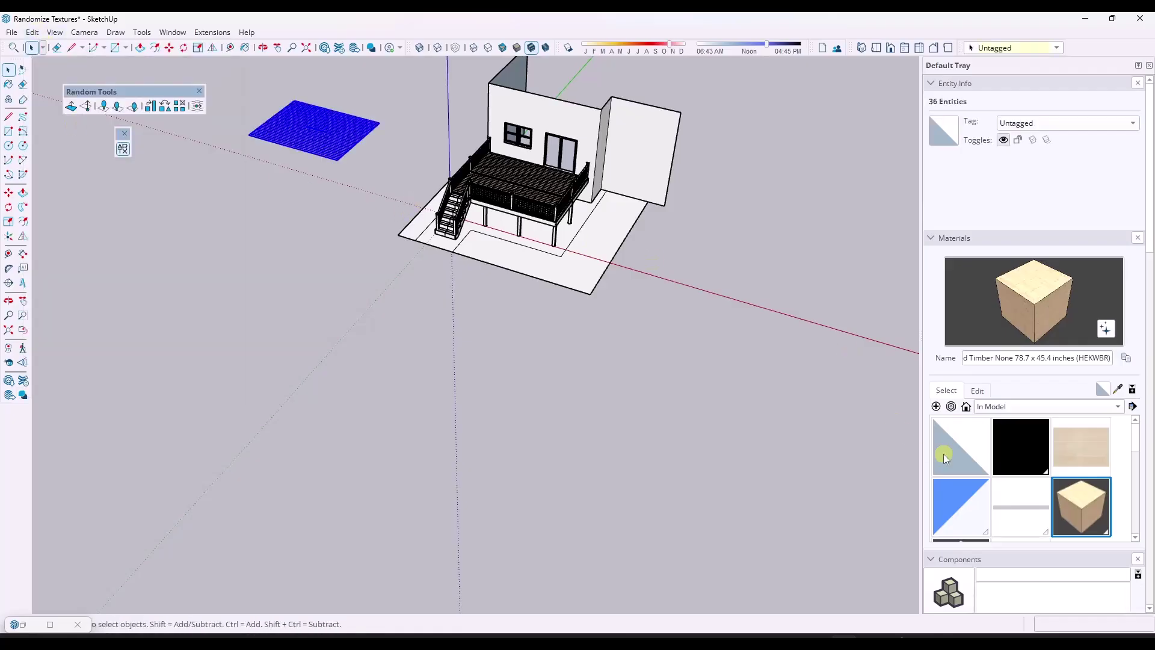
# Collapse the Materials and Components sections and combine the pasted backup boards into one group
pyautogui.click(930, 237)
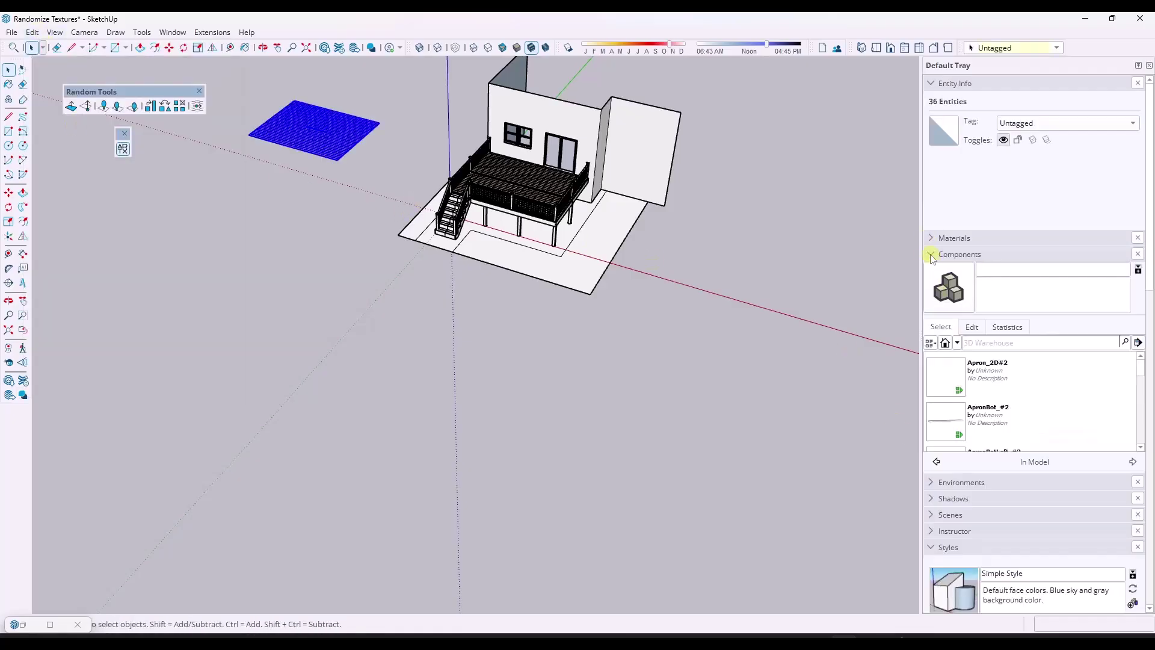
pyautogui.click(932, 256)
pyautogui.rightClick(316, 134)
pyautogui.click(349, 263)
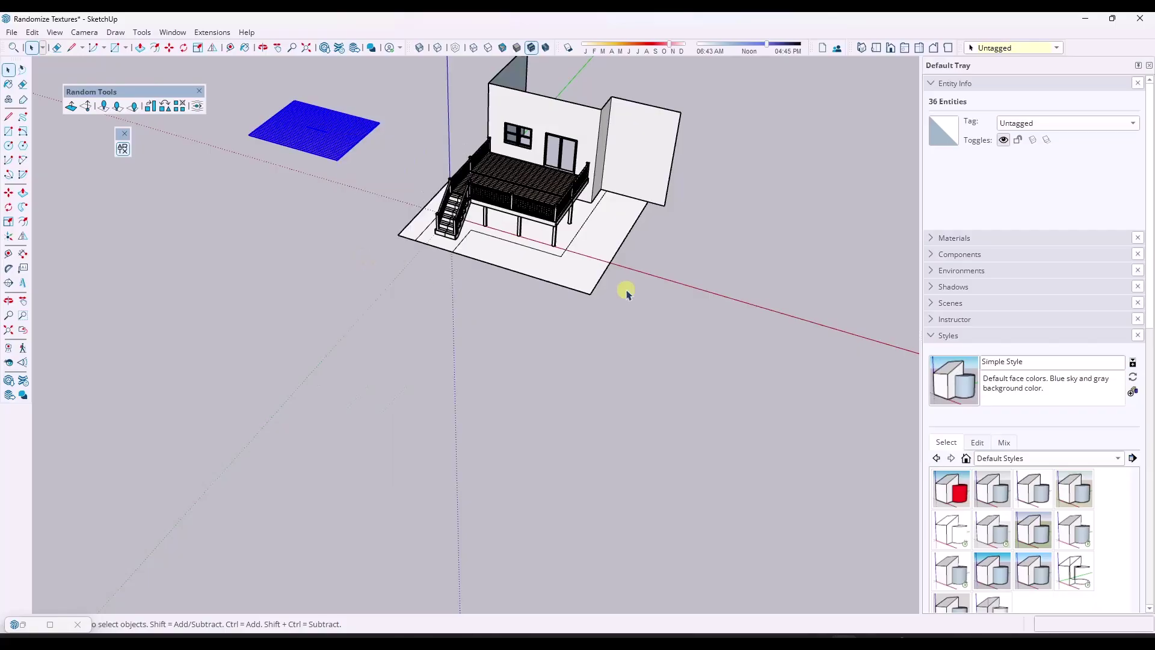
# Collapse the Styles section and add a new tag named DeckingBackup
pyautogui.click(927, 337)
pyautogui.click(940, 369)
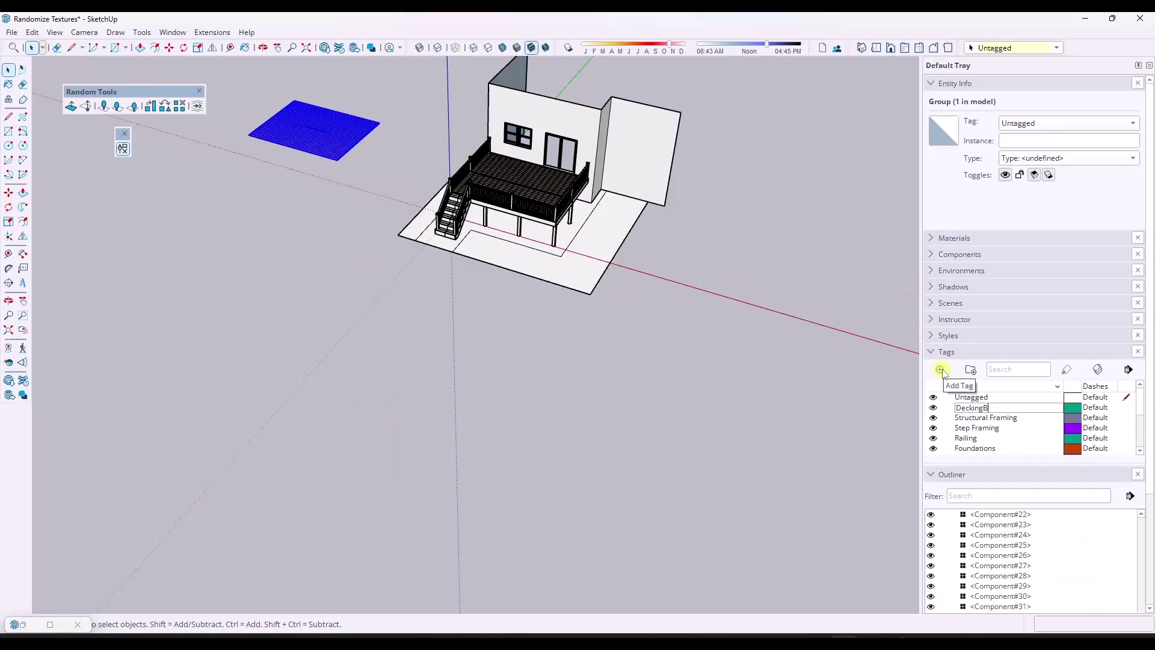
pyautogui.write('DeckingBackup')
pyautogui.press('Return')
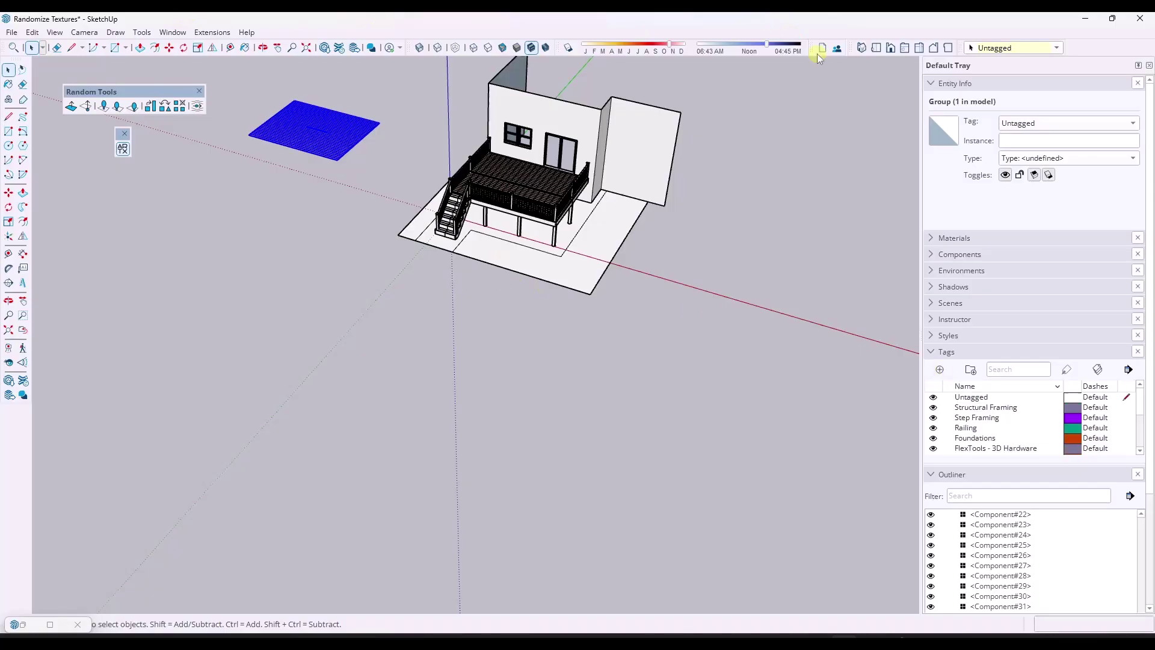
# Assign the DeckingBackup tag to the backup board group and hide that tag
pyautogui.click(1017, 48)
pyautogui.click(1007, 74)
pyautogui.scroll(-2, 990, 440)
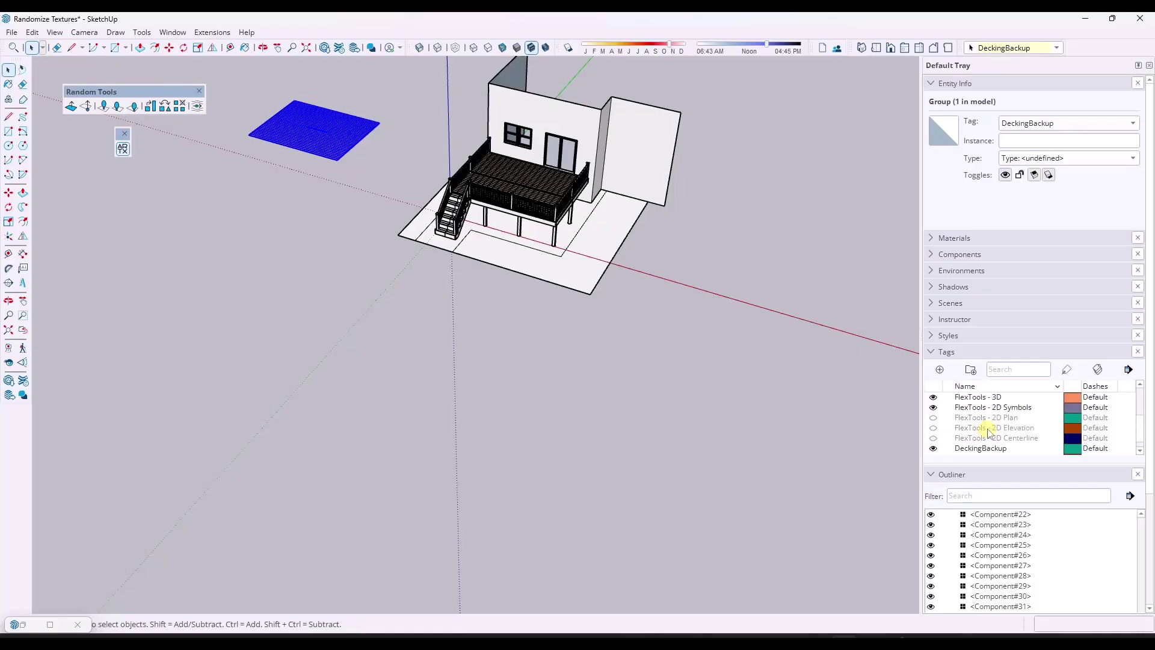
pyautogui.click(933, 448)
# Open the original decking group for editing and select all the boards in it
pyautogui.scroll(10, 460, 165)
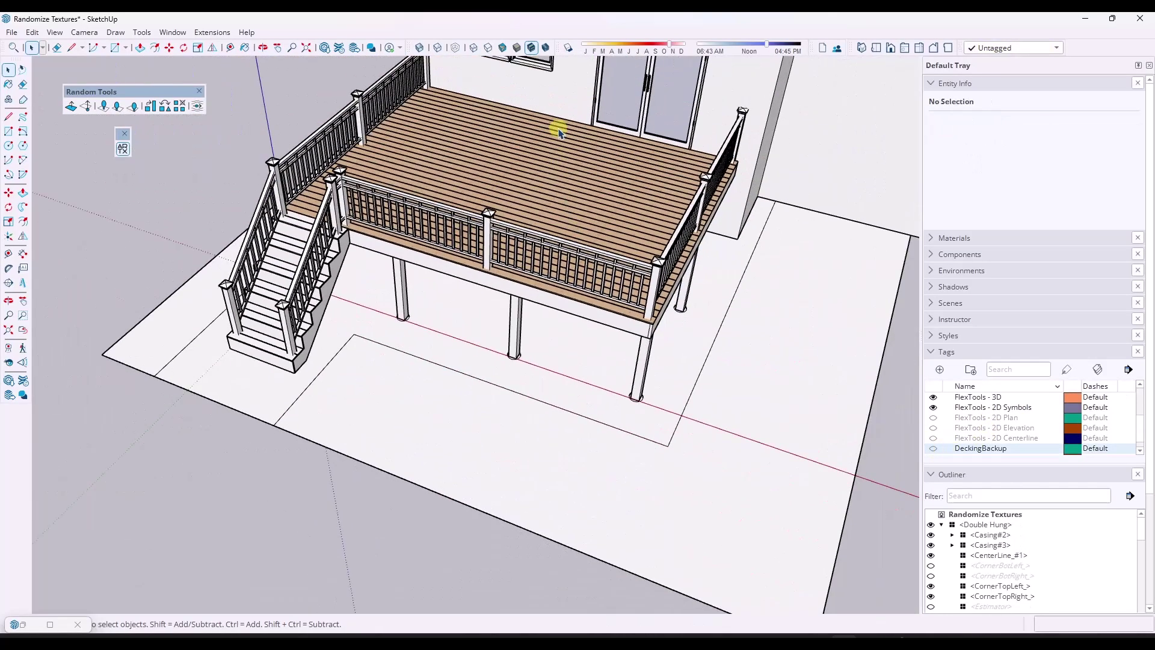
pyautogui.scroll(-3, 559, 132)
pyautogui.scroll(2, 554, 206)
pyautogui.scroll(2, 557, 281)
pyautogui.moveTo(491, 349); pyautogui.dragTo(439, 444)
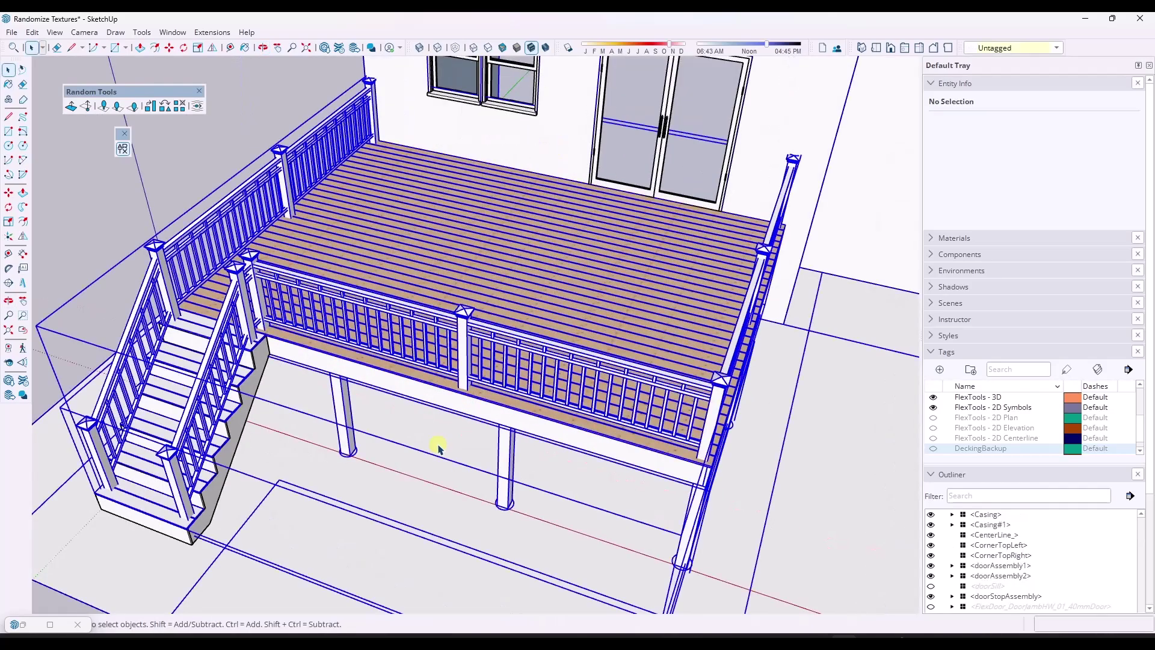
pyautogui.click(529, 292)
pyautogui.doubleClick(528, 290)
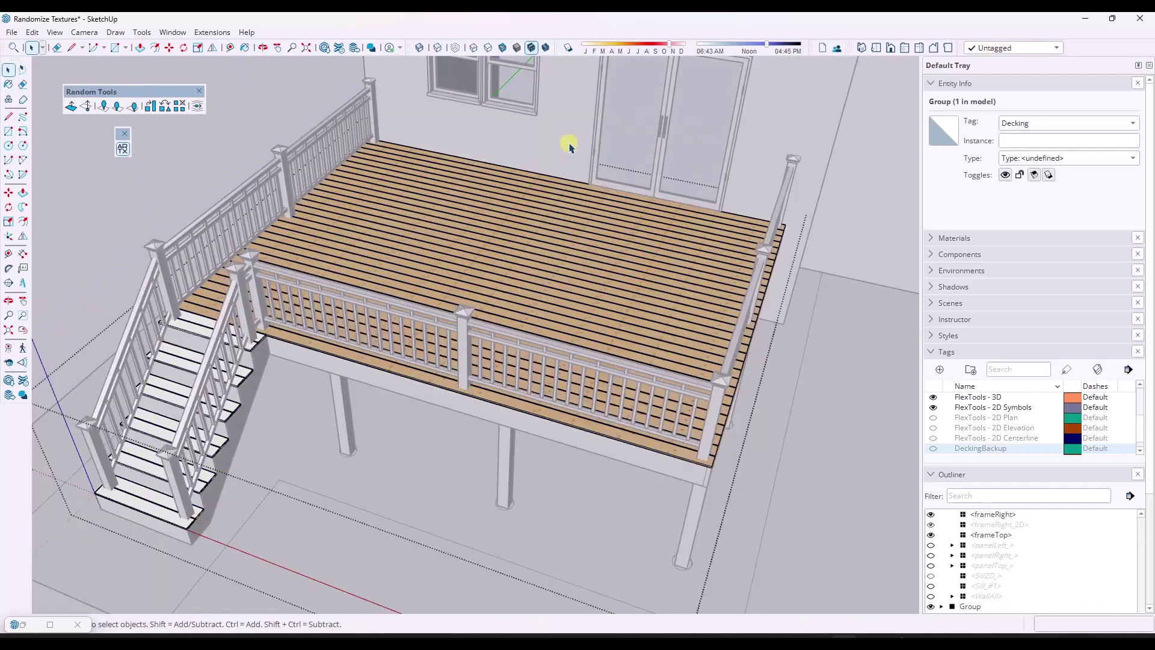
pyautogui.moveTo(569, 144); pyautogui.dragTo(410, 416)
# Examine the wood texture and the gaps between the selected deck boards from close up and from several angles
pyautogui.scroll(3, 563, 311)
pyautogui.scroll(2, 563, 311)
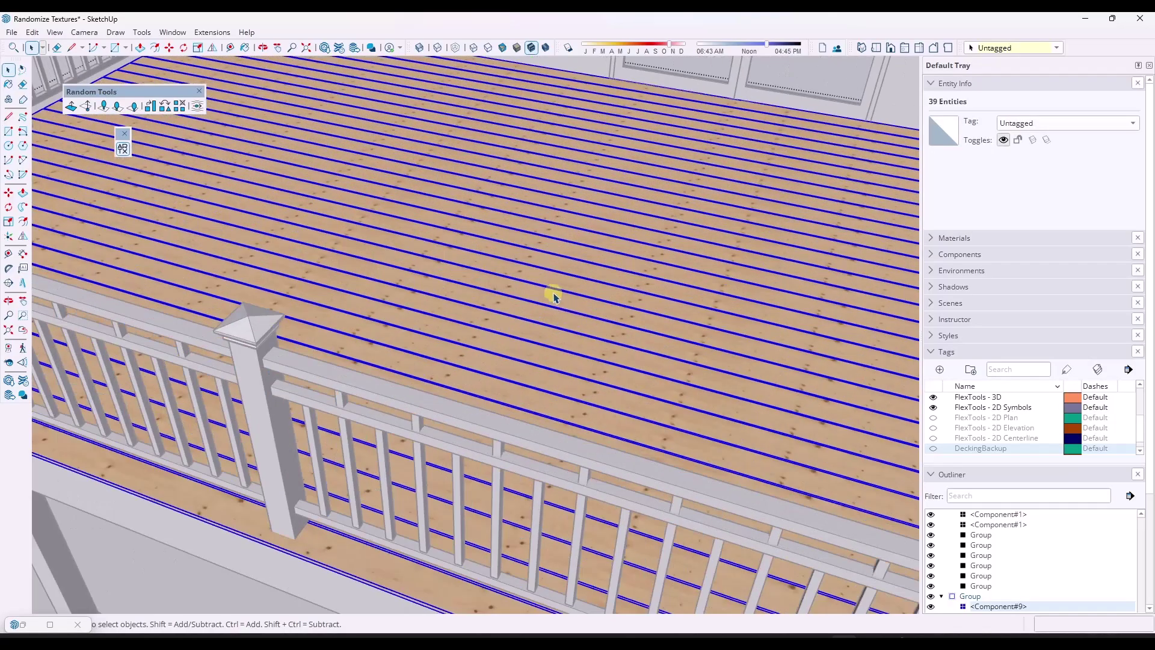
pyautogui.scroll(-4, 553, 294)
pyautogui.moveTo(715, 300); pyautogui.dragTo(337, 158, button='middle')
pyautogui.scroll(2, 304, 159)
pyautogui.scroll(4, 303, 160)
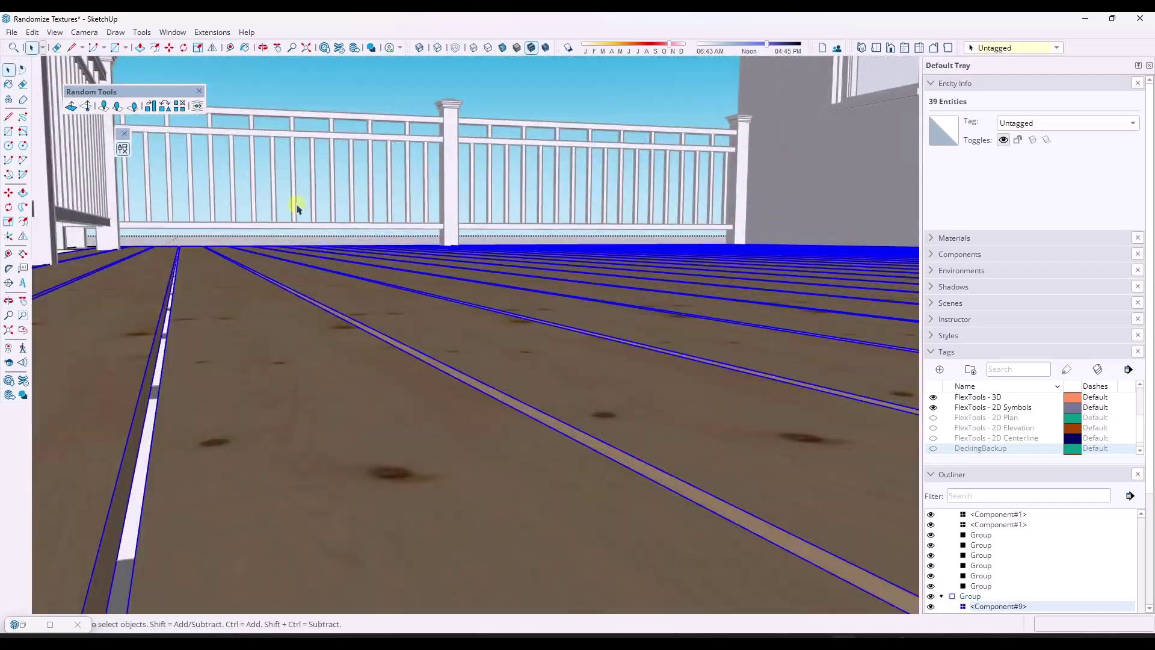
pyautogui.scroll(-2, 299, 211)
pyautogui.scroll(-5, 331, 397)
pyautogui.scroll(-5, 310, 299)
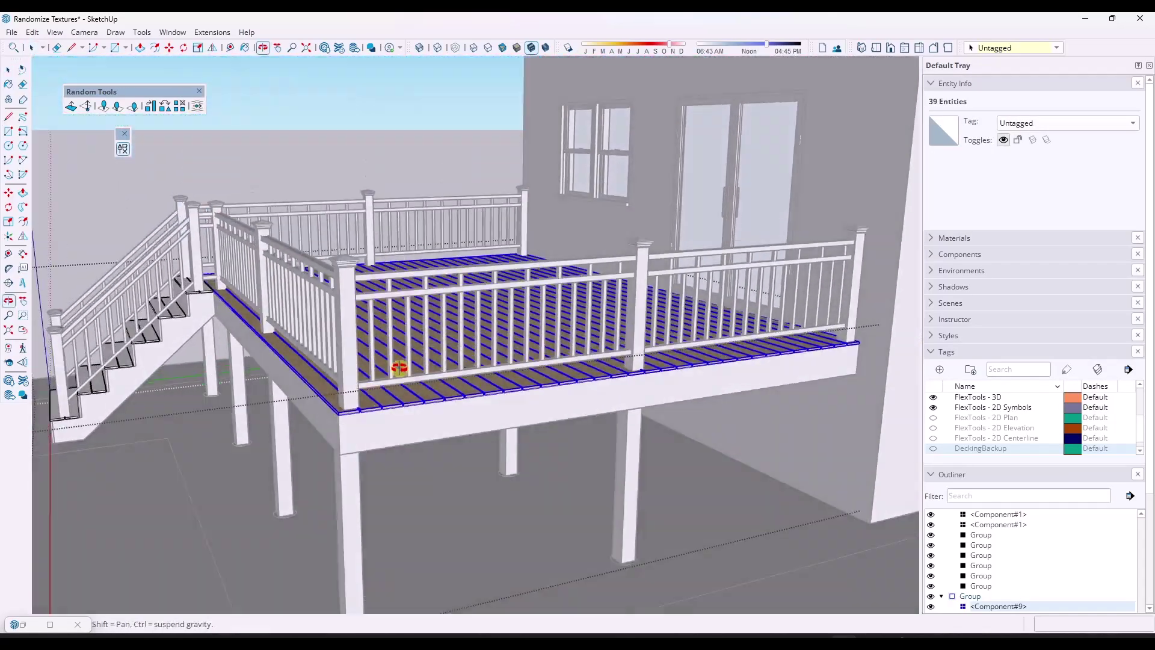
pyautogui.moveTo(407, 387); pyautogui.dragTo(479, 367, button='middle')
# Explode the selected deck boards into raw geometry and combine all of it into a single group
pyautogui.rightClick(481, 361)
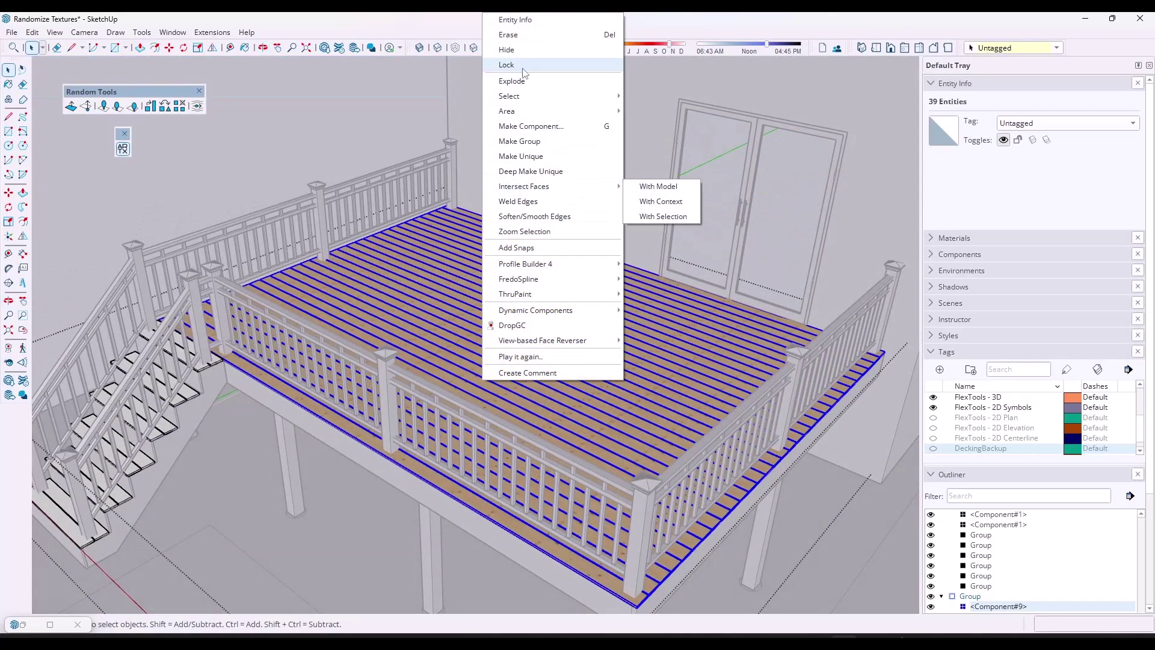
pyautogui.click(513, 80)
pyautogui.rightClick(516, 357)
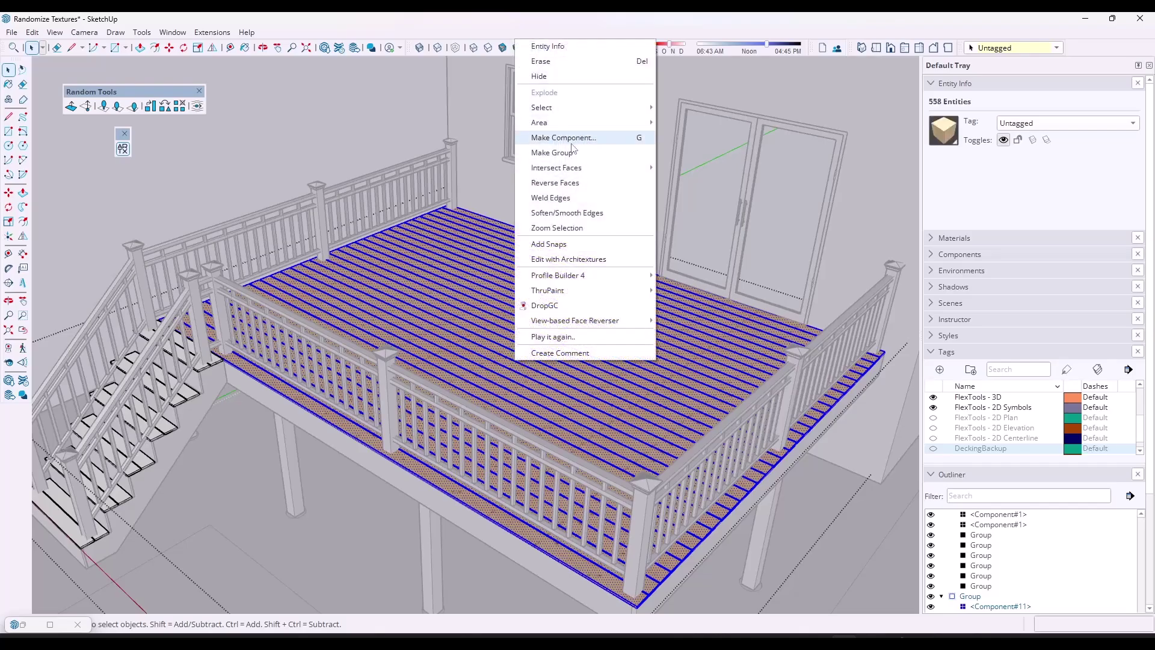
pyautogui.click(553, 152)
# Open the new board group for editing and select all the faces and edges inside it
pyautogui.scroll(3, 602, 336)
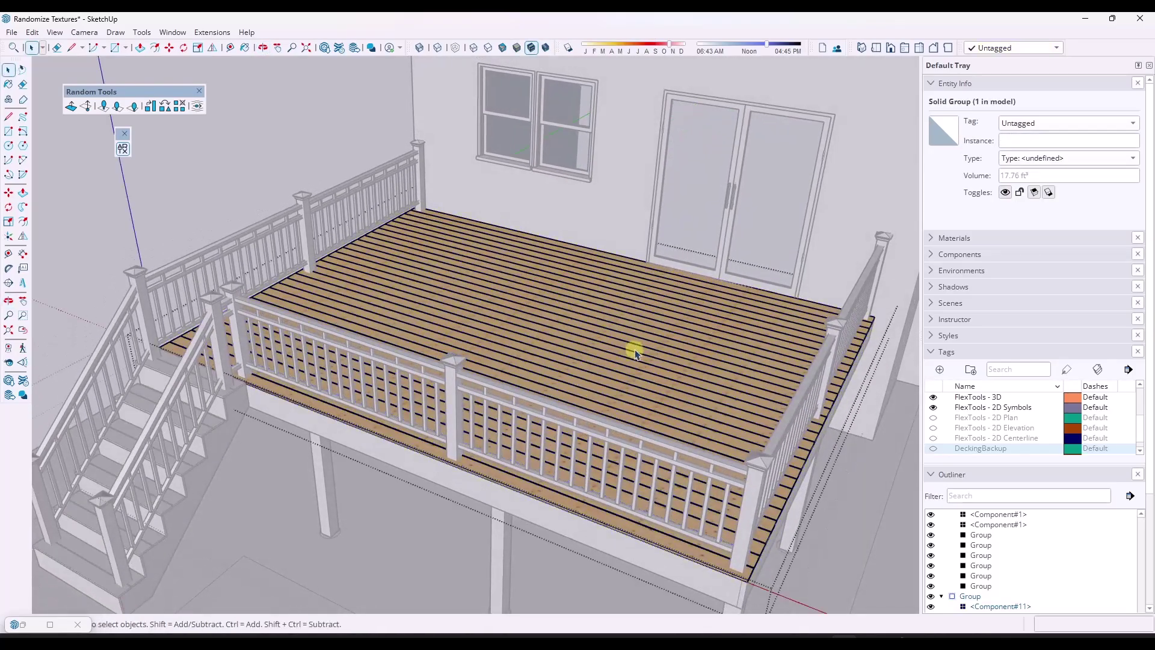
pyautogui.doubleClick(645, 340)
pyautogui.hotkey('ctrl', 'a')
pyautogui.click(590, 349)
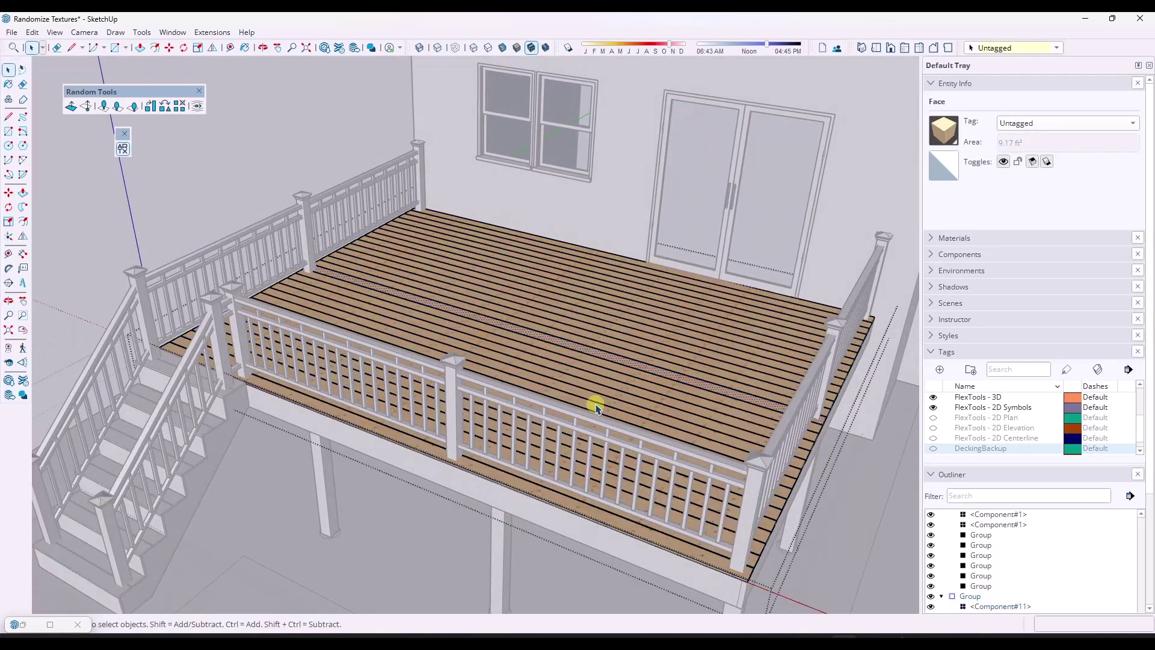
pyautogui.scroll(-2, 647, 319)
pyautogui.moveTo(608, 301); pyautogui.dragTo(645, 271, button='middle')
pyautogui.tripleClick(612, 212)
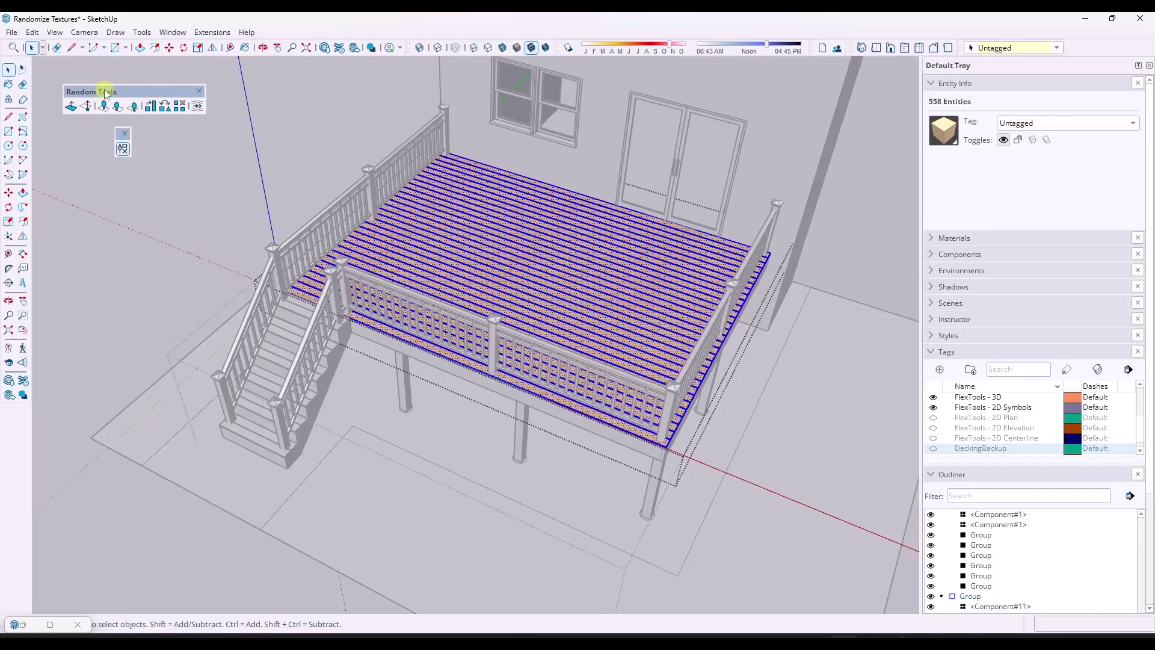
# Randomize the texture positions on the selected deck board faces with Random Tools, repeating it five times
pyautogui.scroll(8, 598, 331)
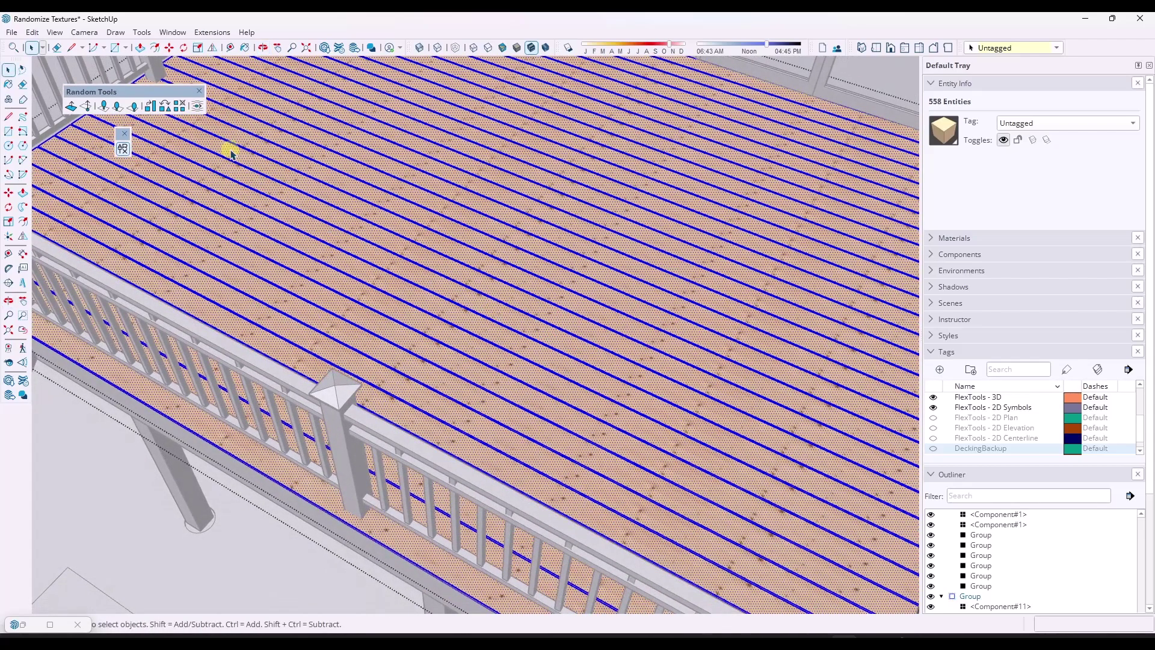
pyautogui.click(197, 107)
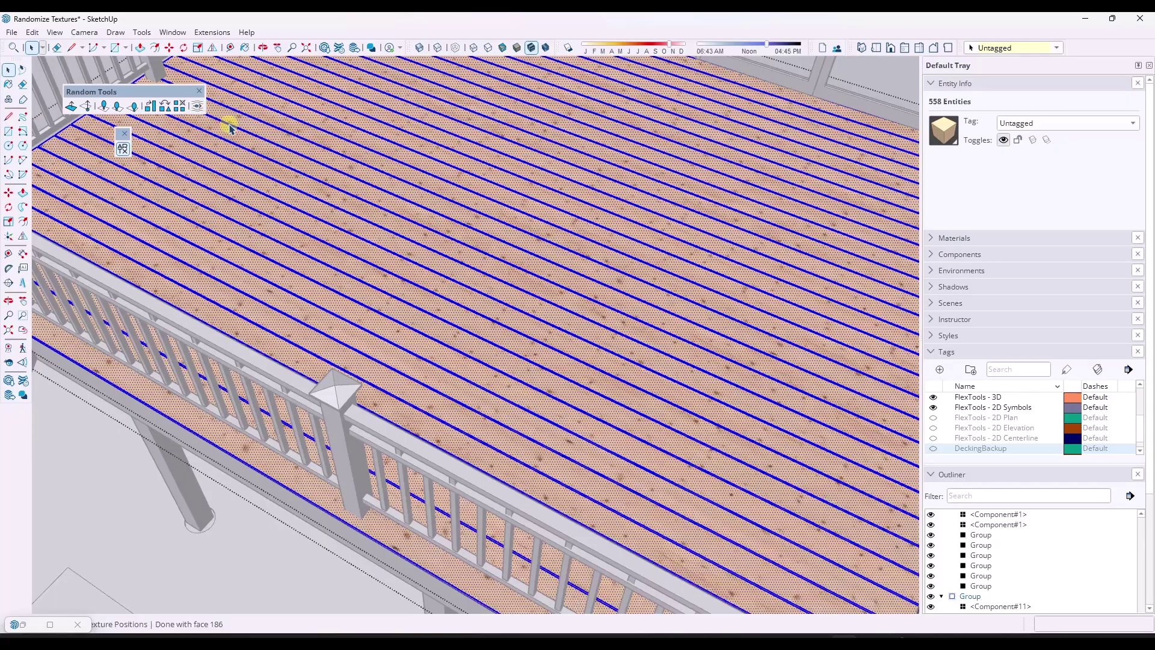
pyautogui.click(198, 106)
pyautogui.click(198, 107)
pyautogui.click(198, 107)
pyautogui.click(197, 107)
pyautogui.moveTo(588, 394); pyautogui.dragTo(447, 355, button='middle')
pyautogui.scroll(-4, 631, 454)
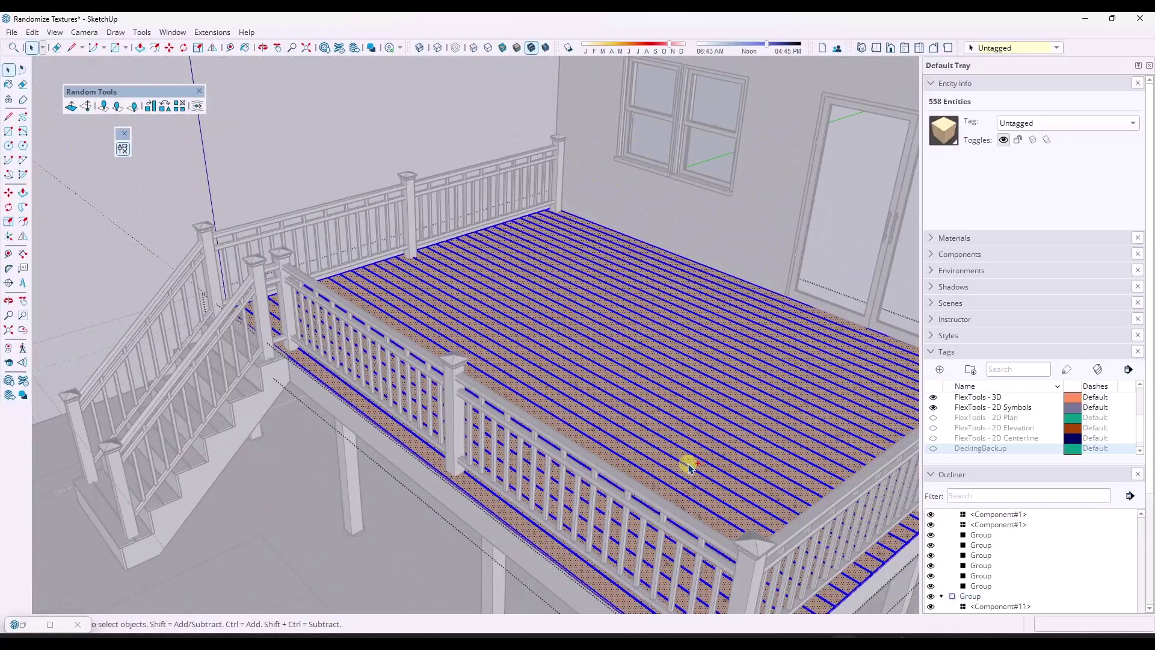
pyautogui.moveTo(639, 426); pyautogui.dragTo(466, 348, button='middle')
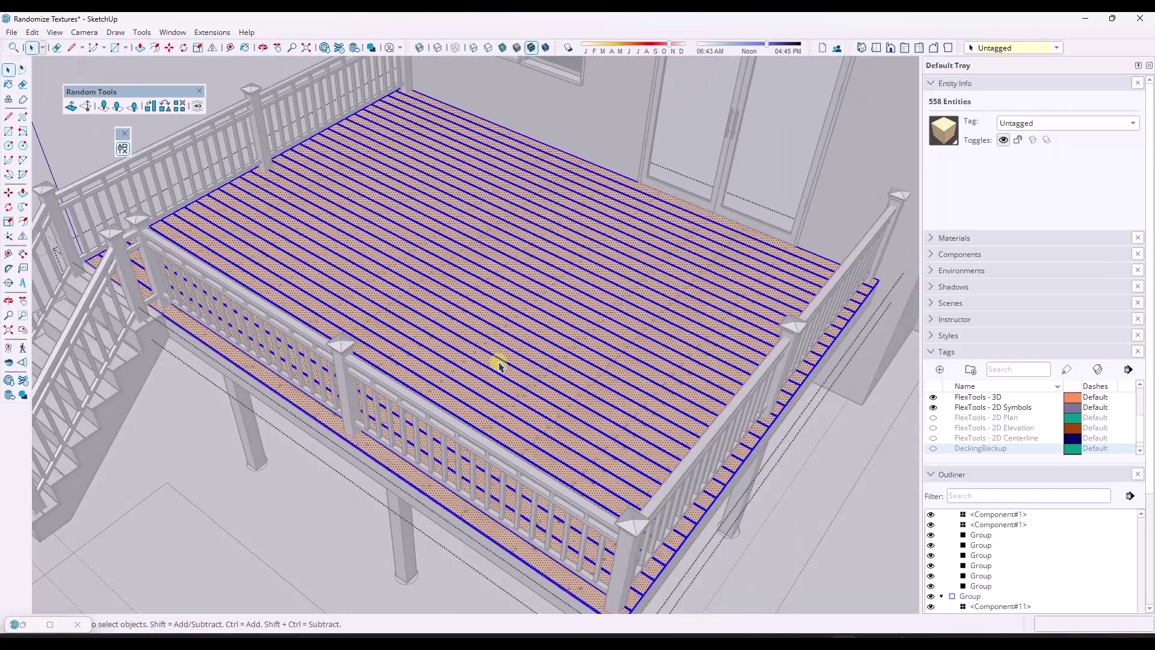
# Run TextureRandomizer on the selected deck board faces with Position UX max and Position VY max both set to 1'
pyautogui.click(212, 33)
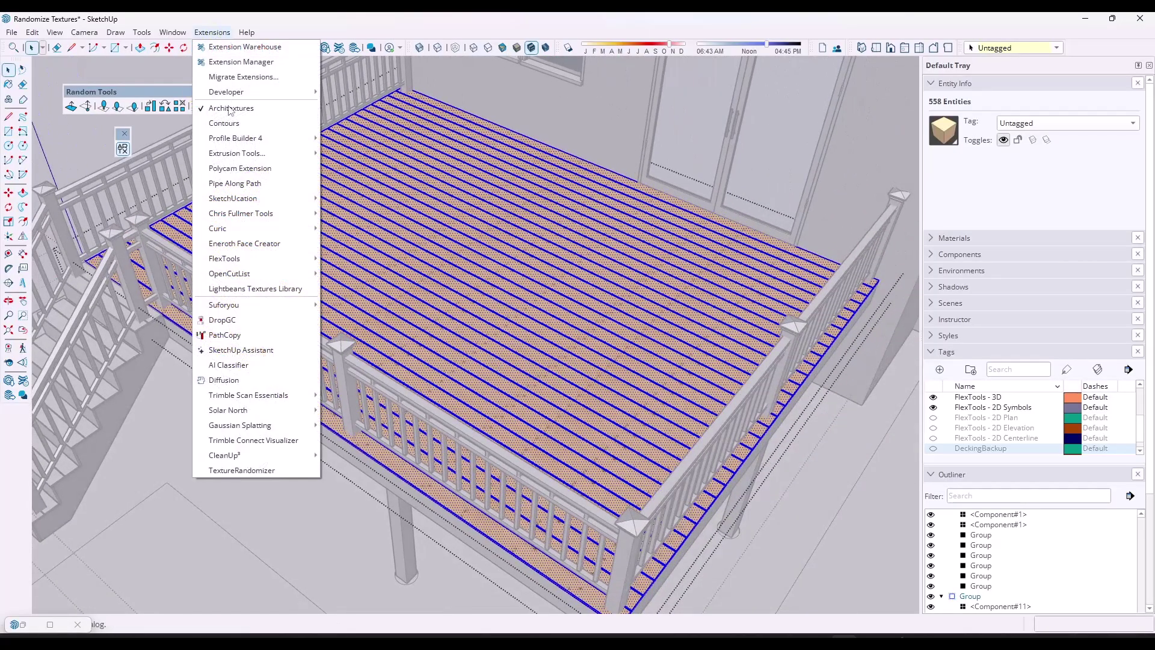
pyautogui.click(252, 471)
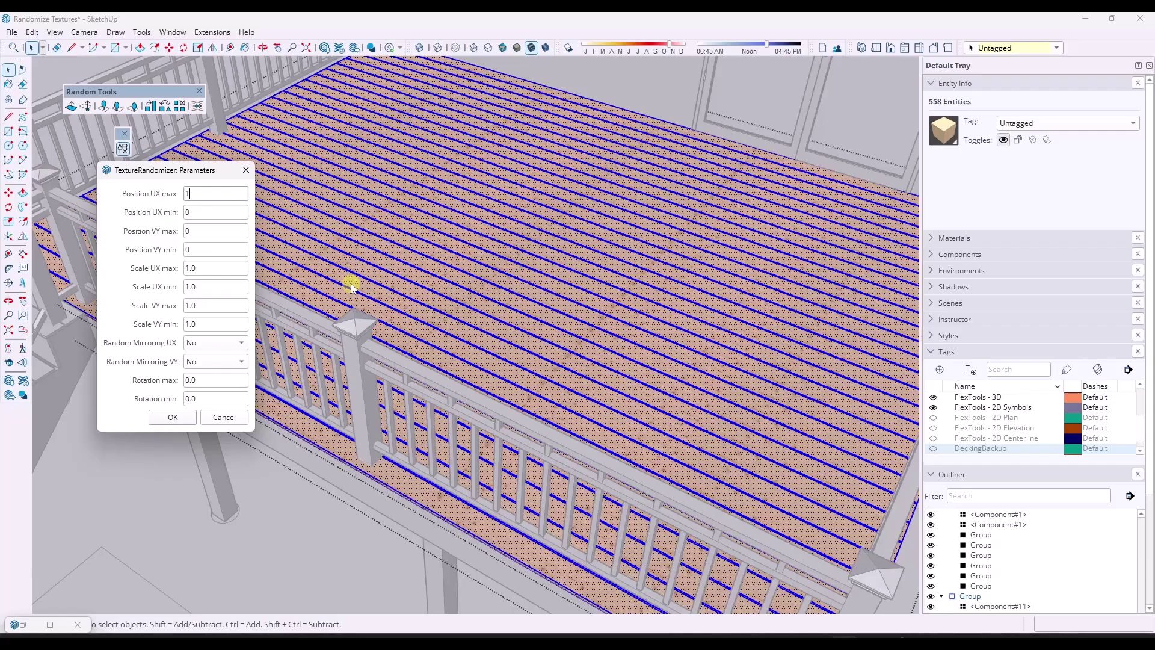
pyautogui.write("1'")
pyautogui.press('Tab')
pyautogui.press('Tab')
pyautogui.write("1'")
pyautogui.click(174, 417)
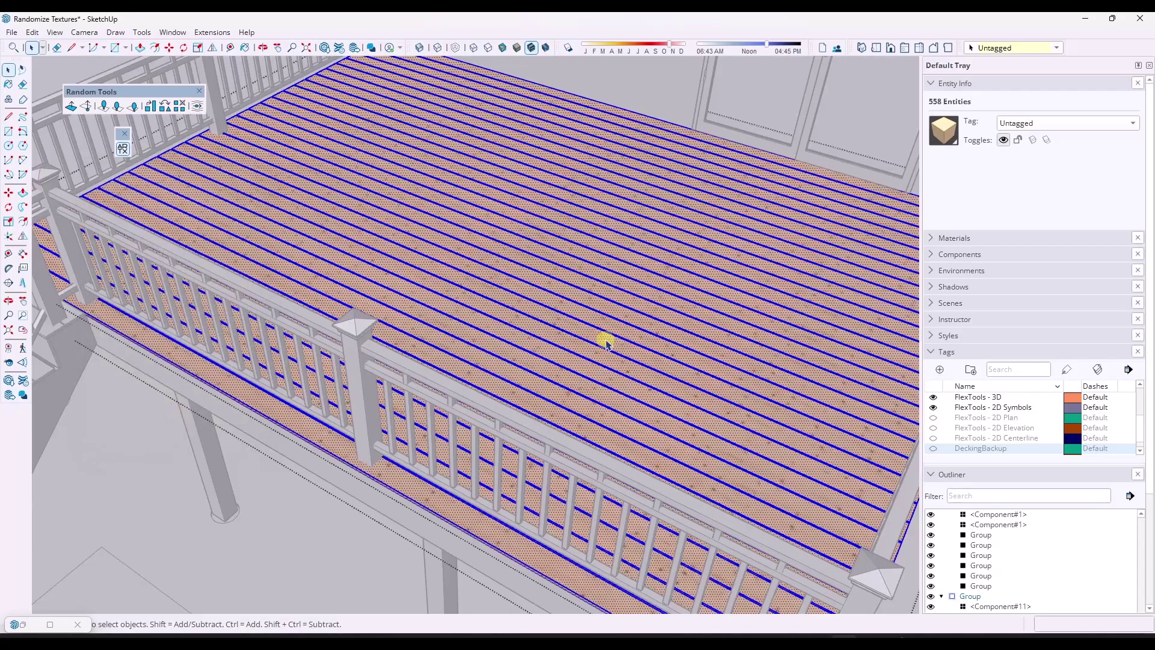
# Run TextureRandomizer again on the selected board faces with Position UX max 6' and Position VY max 3 inches
pyautogui.moveTo(578, 304); pyautogui.dragTo(598, 342, button='middle')
pyautogui.scroll(5, 471, 343)
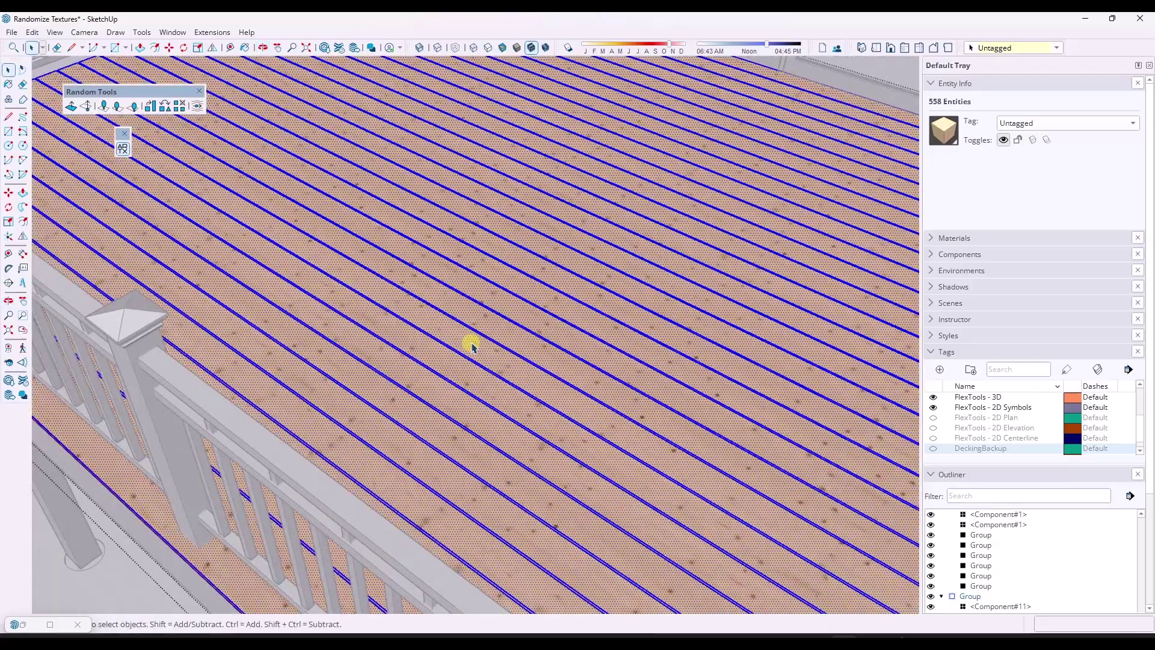
pyautogui.scroll(-4, 508, 344)
pyautogui.scroll(8, 511, 349)
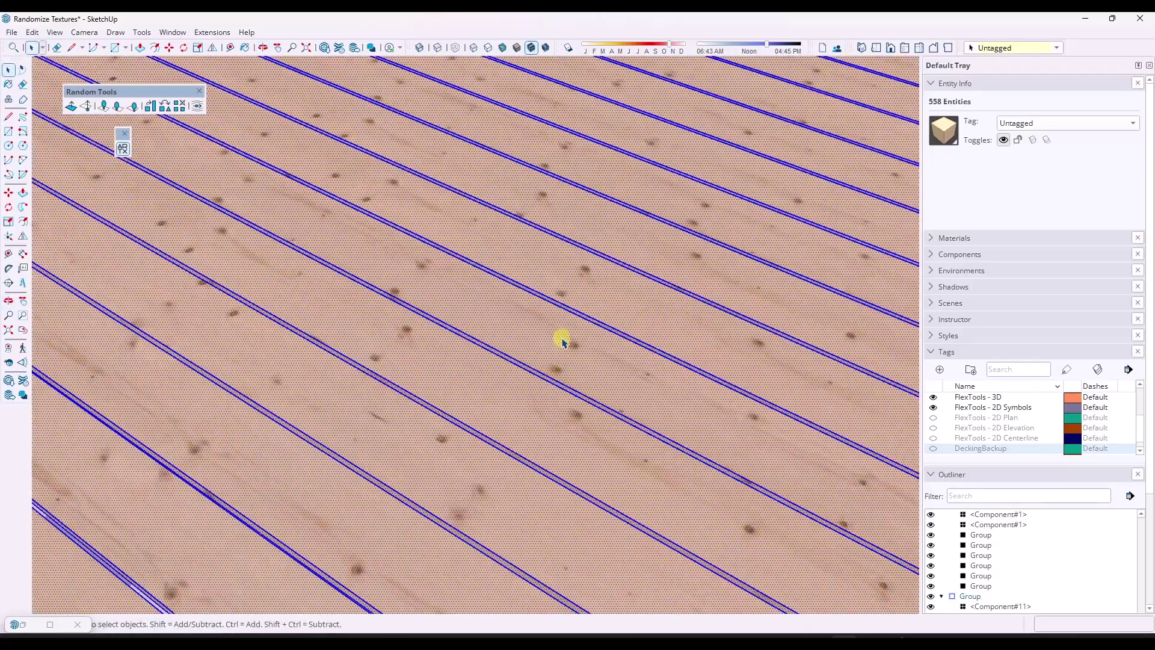
pyautogui.scroll(-8, 578, 339)
pyautogui.moveTo(554, 338); pyautogui.dragTo(554, 335, button='middle')
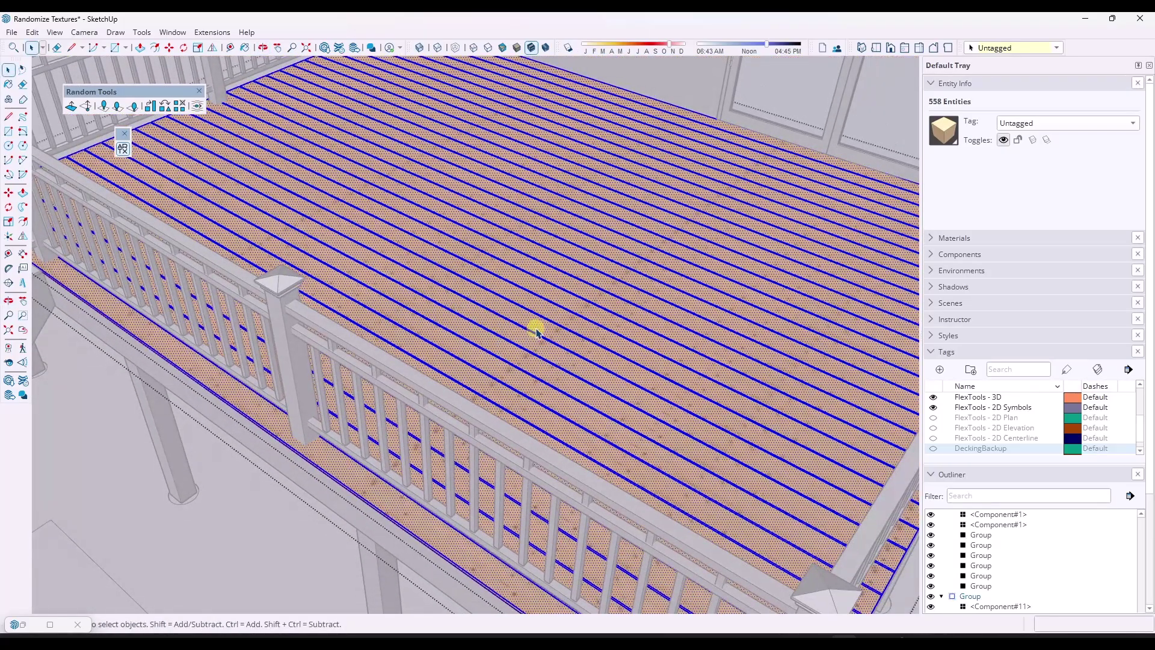
pyautogui.click(212, 32)
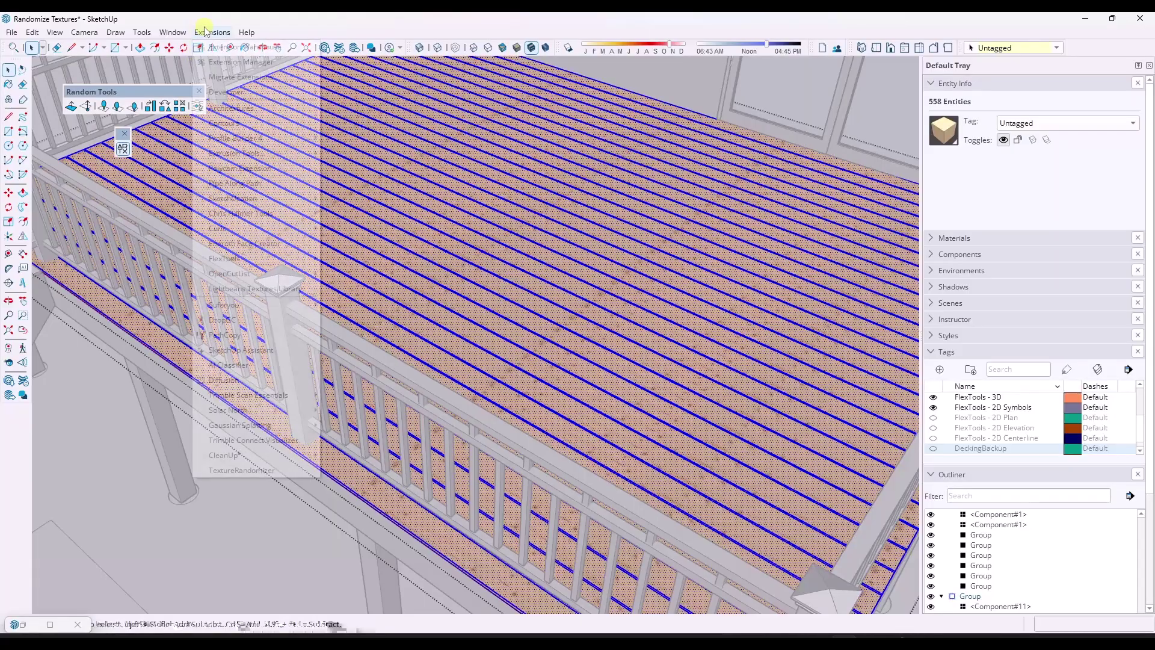
pyautogui.click(241, 470)
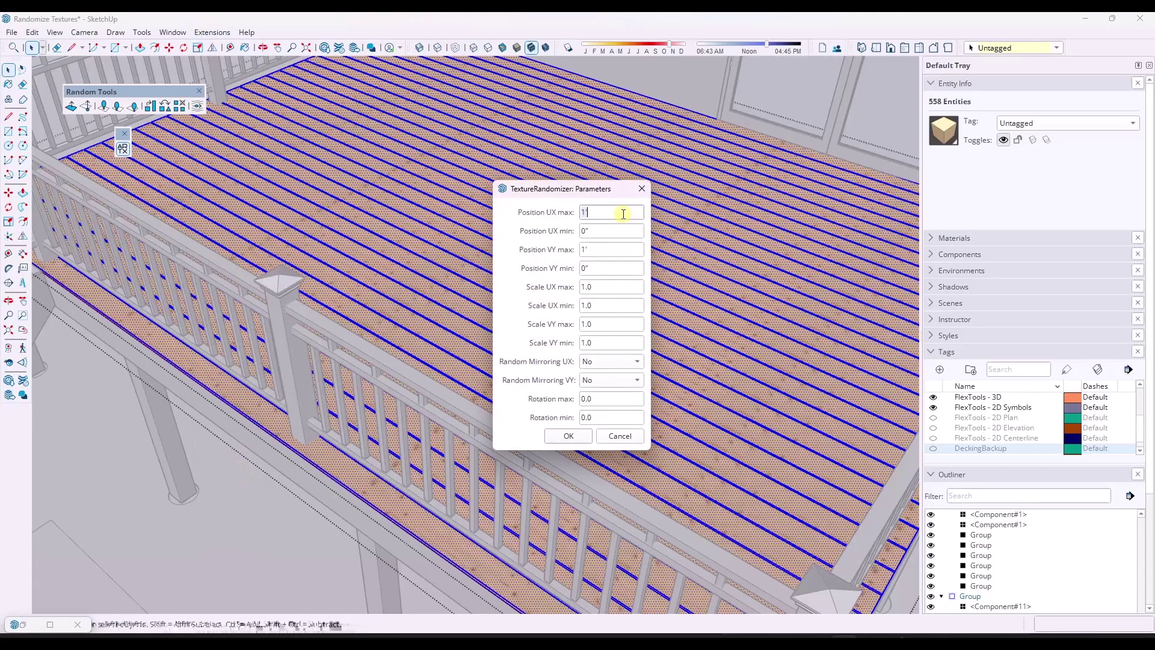
pyautogui.write('1')
pyautogui.press('Return')
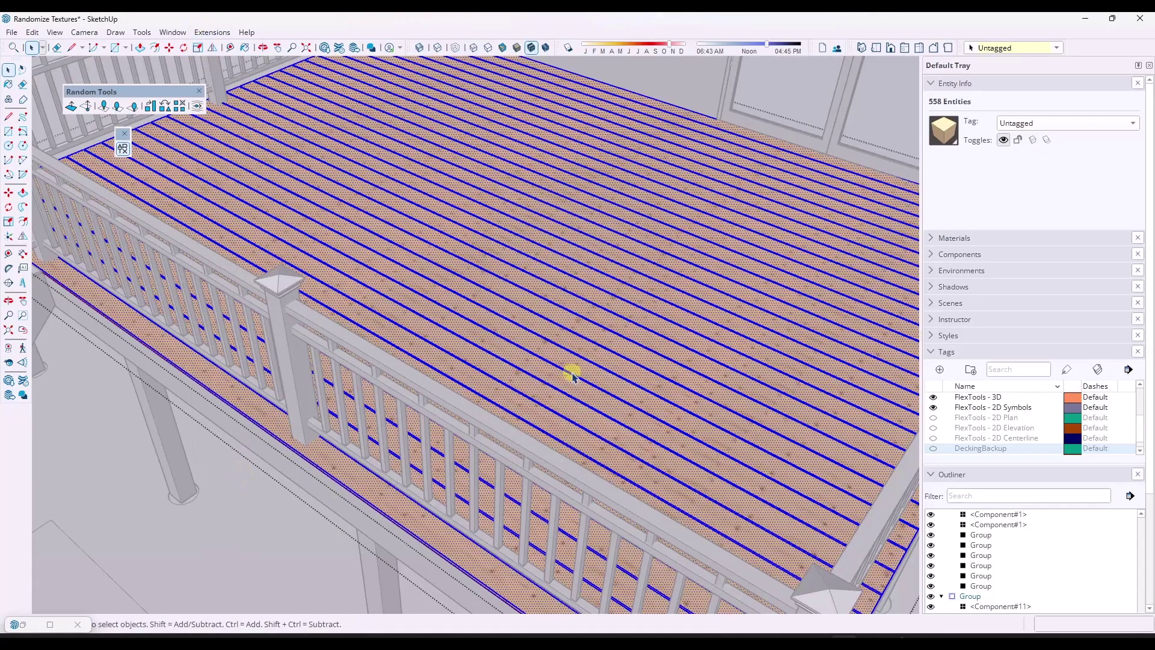
# Randomize the selected board textures once more with TextureRandomizer, changing Position VY max to 6
pyautogui.moveTo(572, 368)
pyautogui.mouseDown(button='middle')
pyautogui.moveTo(582, 380)
pyautogui.moveTo(561, 363)
pyautogui.mouseUp(button='middle')
pyautogui.scroll(5, 561, 363)
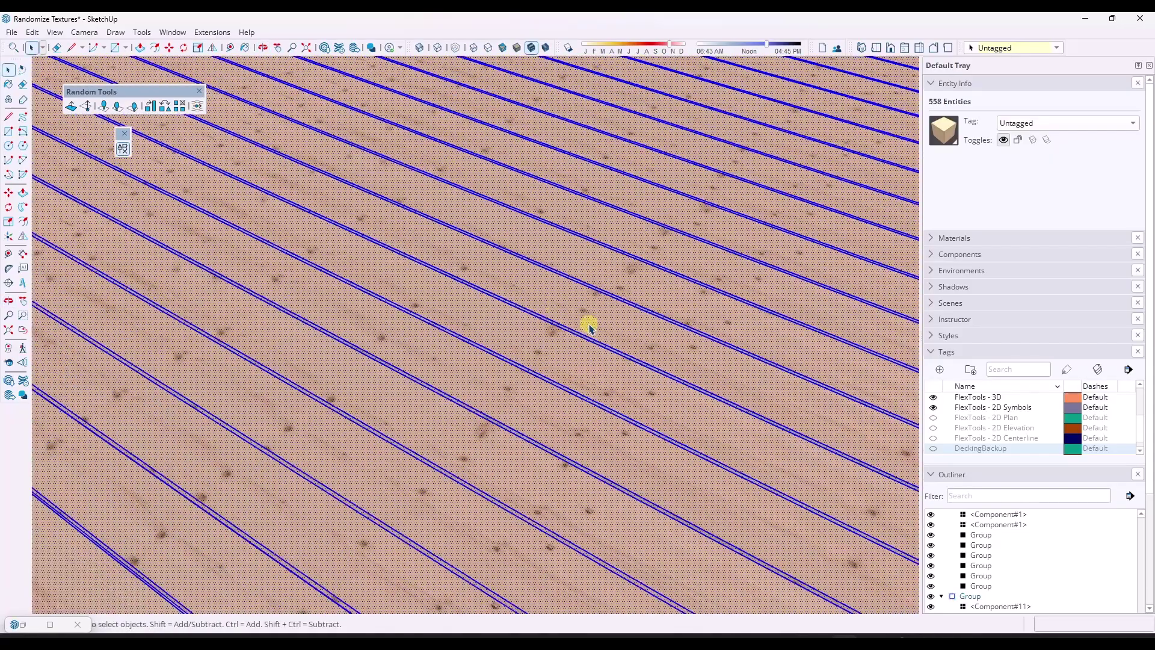
pyautogui.scroll(-3, 576, 337)
pyautogui.scroll(-3, 574, 338)
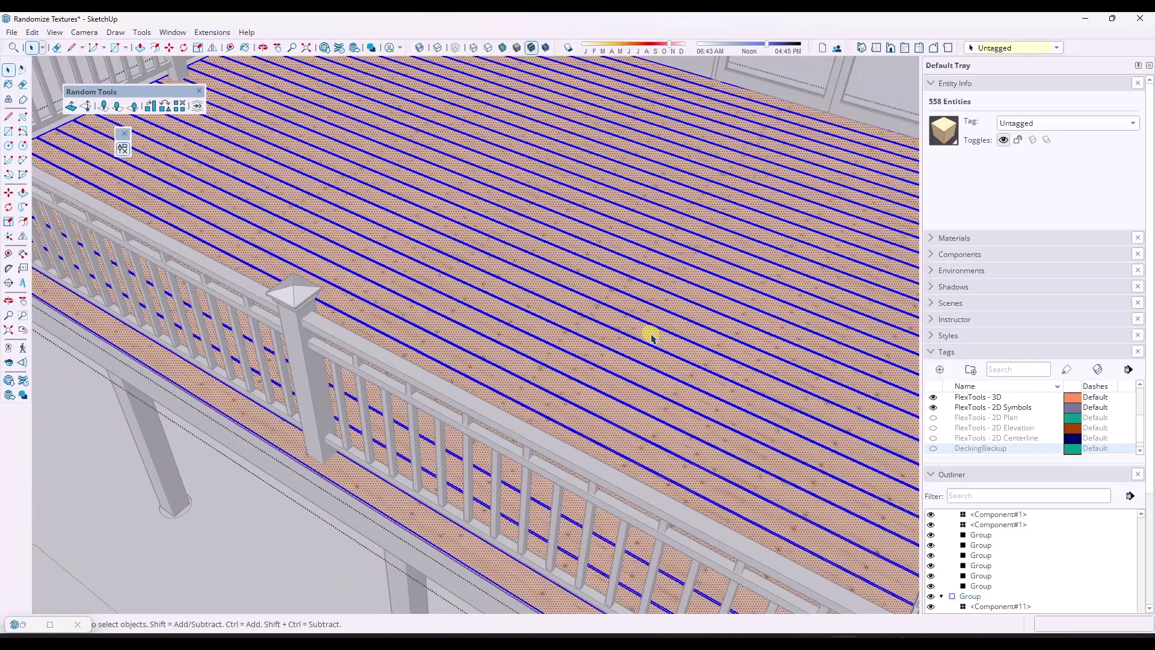
pyautogui.click(212, 32)
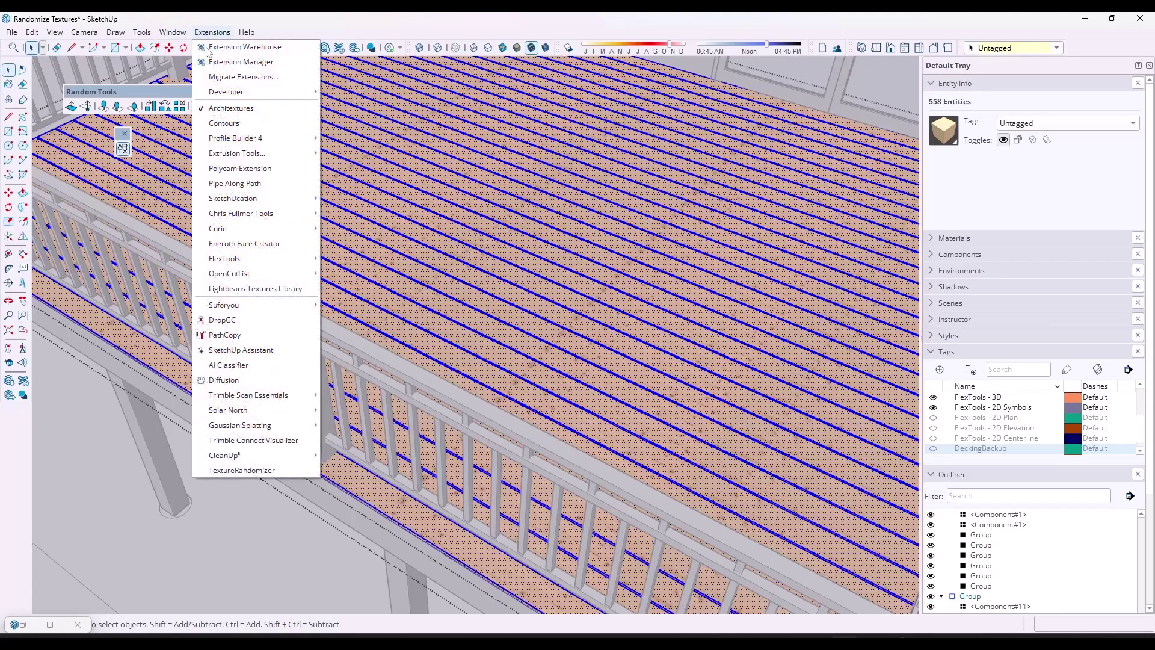
pyautogui.click(253, 472)
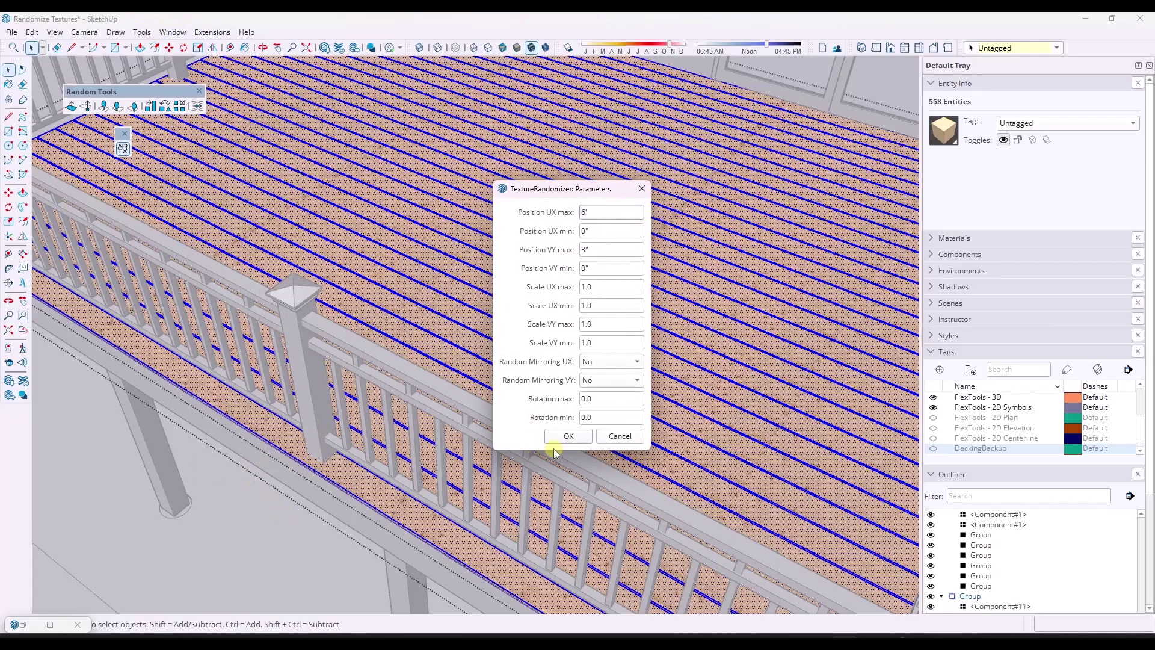
pyautogui.click(606, 249)
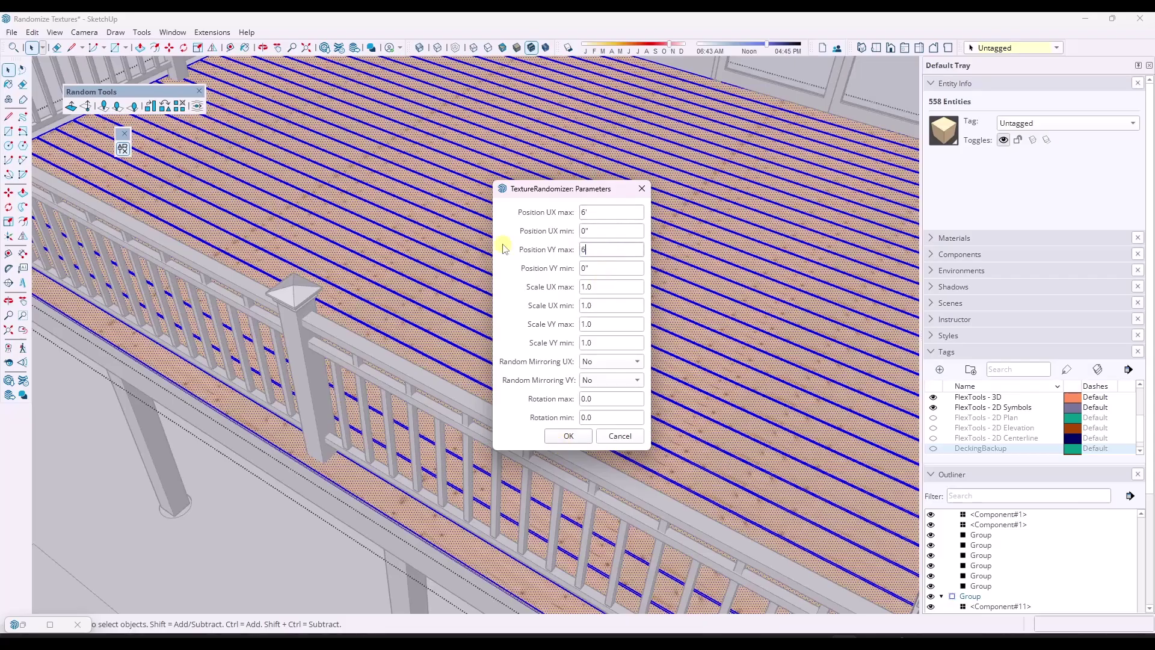
pyautogui.click(560, 435)
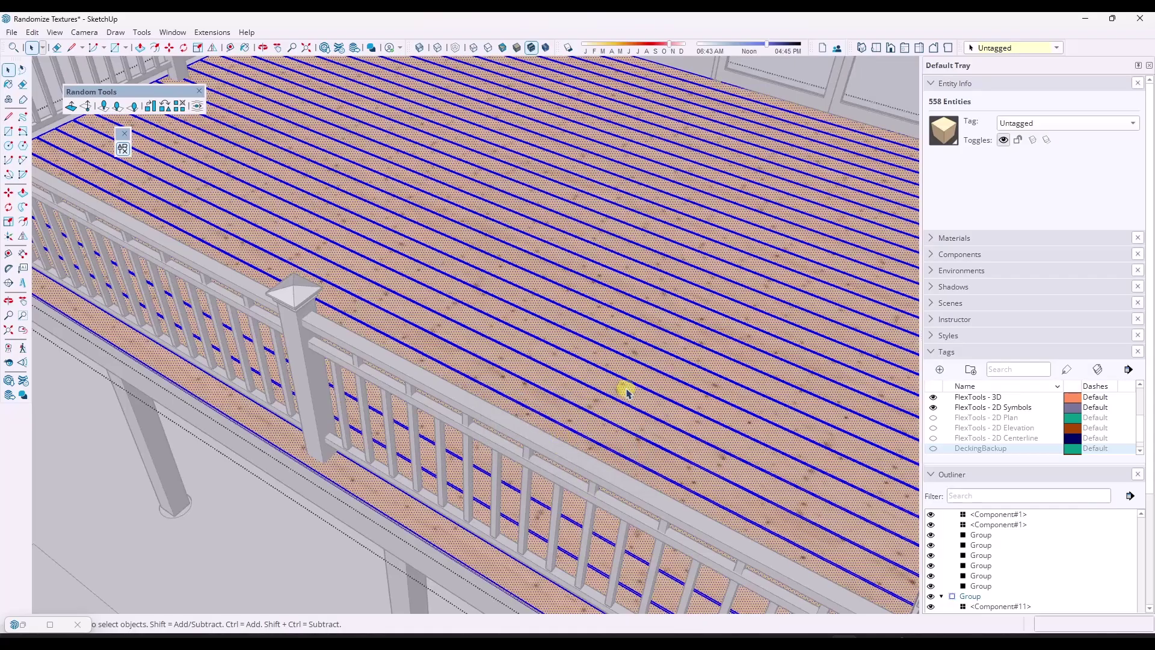
# Examine the randomized wood texture across the deck boards from several angles and leave the board group
pyautogui.scroll(-3, 564, 330)
pyautogui.moveTo(565, 311); pyautogui.dragTo(391, 346, button='middle')
pyautogui.scroll(2, 511, 333)
pyautogui.scroll(2, 510, 331)
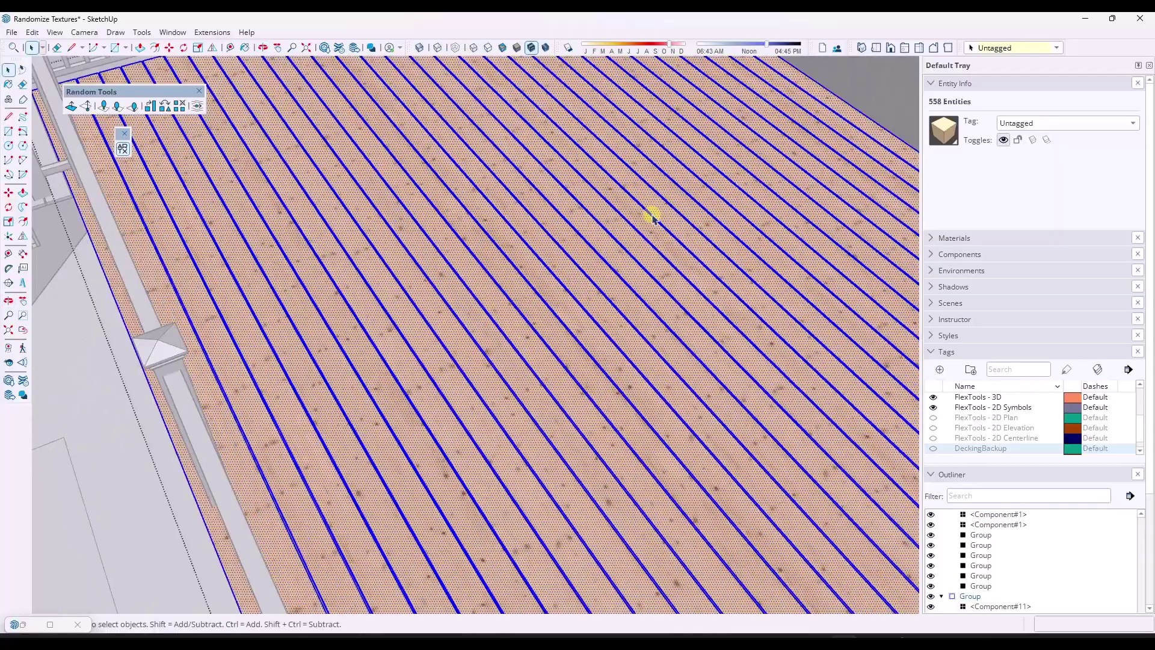
pyautogui.scroll(-5, 756, 408)
pyautogui.moveTo(750, 402); pyautogui.dragTo(534, 462, button='middle')
pyautogui.click(425, 482)
# Open the top stair tread component for editing and select all of its geometry
pyautogui.scroll(3, 371, 335)
pyautogui.moveTo(368, 336); pyautogui.dragTo(414, 318, button='middle')
pyautogui.scroll(3, 391, 237)
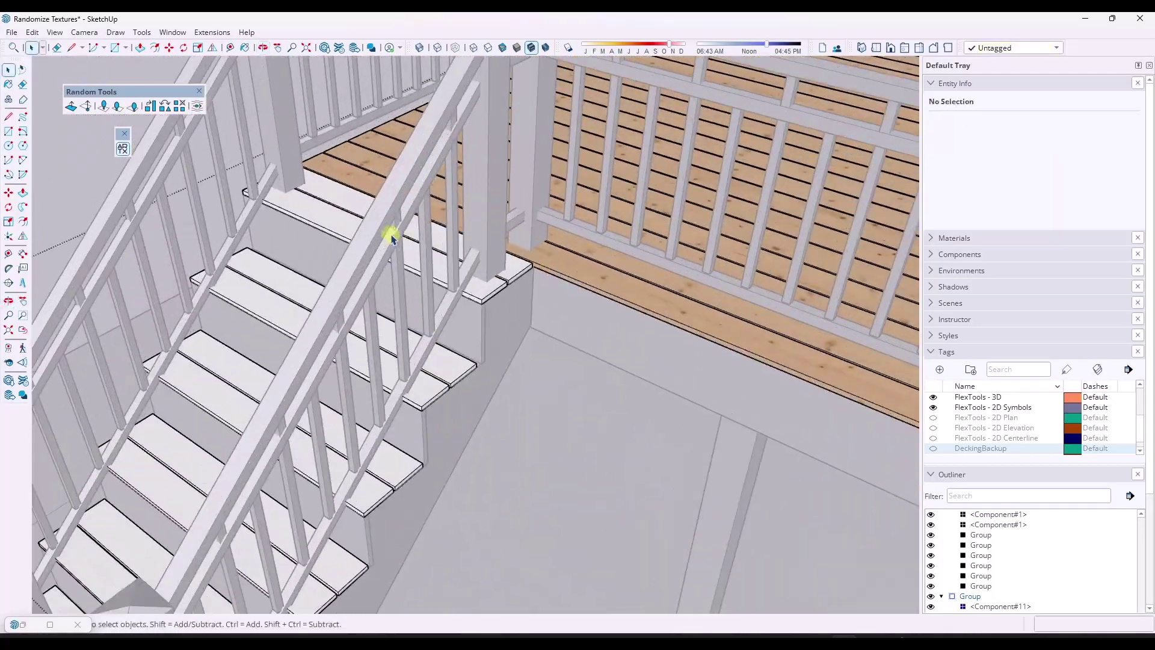
pyautogui.doubleClick(519, 272)
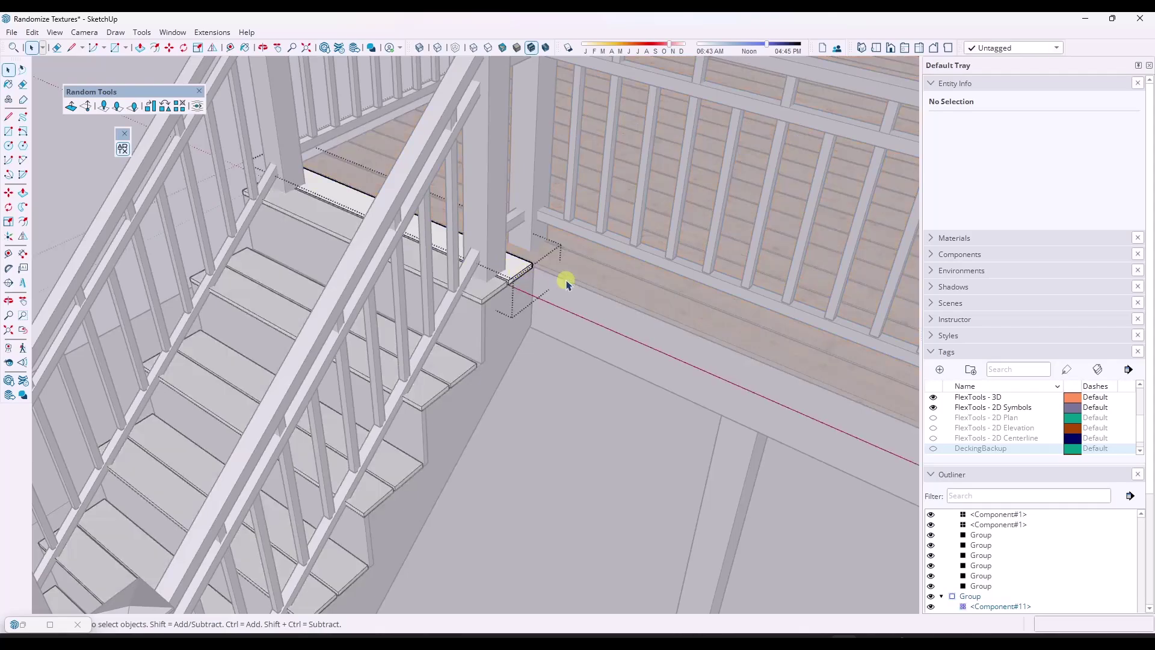
pyautogui.click(515, 271)
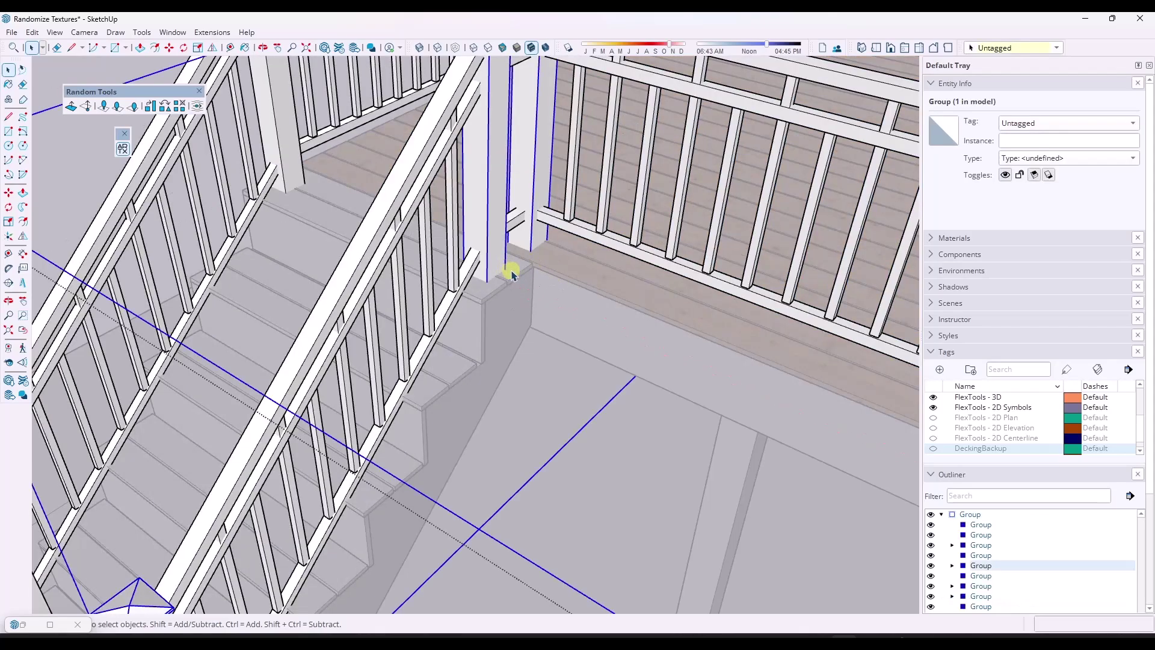
pyautogui.hotkey('ctrl', 'a')
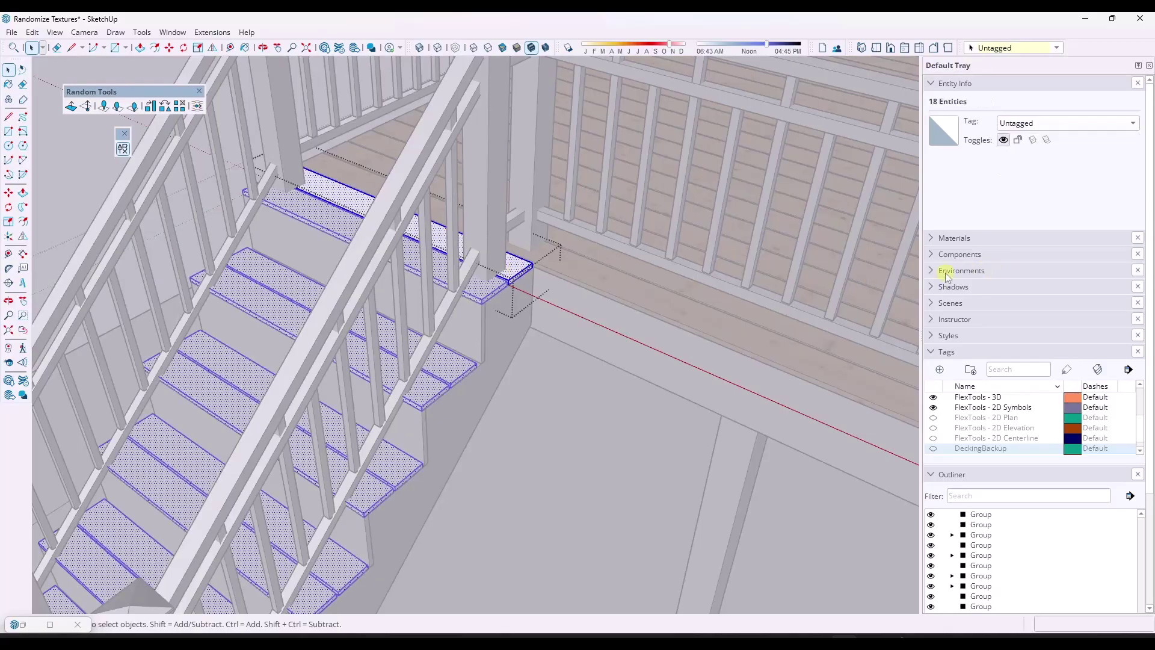
# Paint the selected stair tread geometry with the timber material from the model and leave the component
pyautogui.click(933, 237)
pyautogui.click(1023, 329)
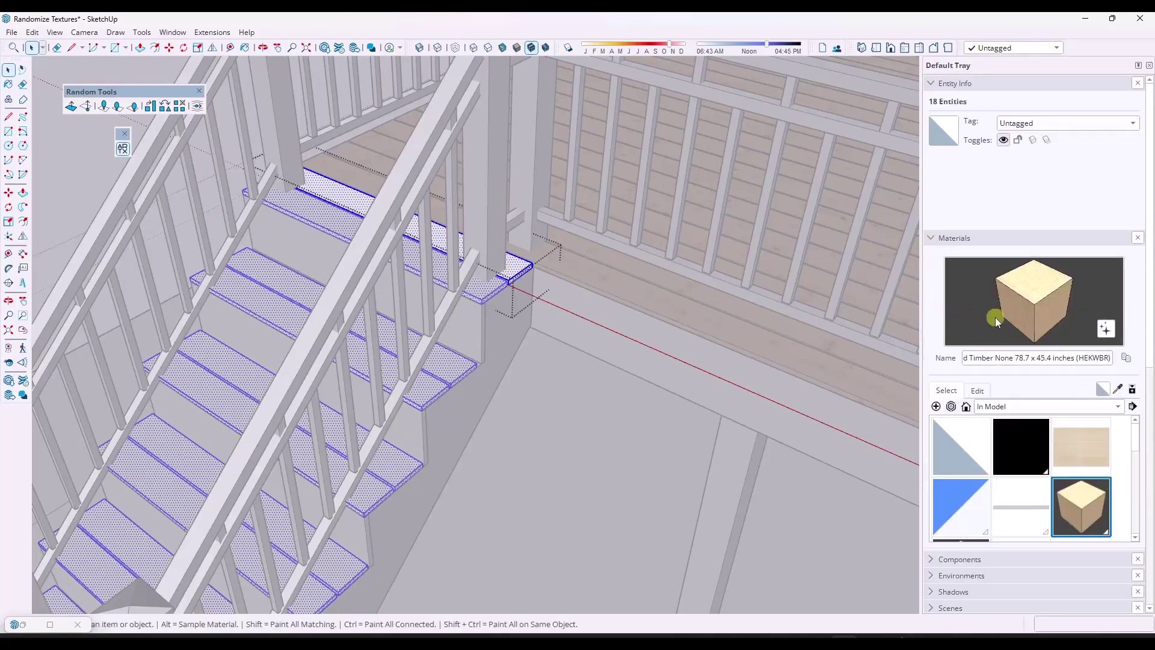
pyautogui.click(515, 270)
pyautogui.scroll(-3, 600, 369)
pyautogui.scroll(-3, 600, 370)
pyautogui.press('space')
pyautogui.click(611, 428)
# Inside the stairs group, copy all twelve treads to an empty spot beside the stairs and group the copies
pyautogui.doubleClick(534, 335)
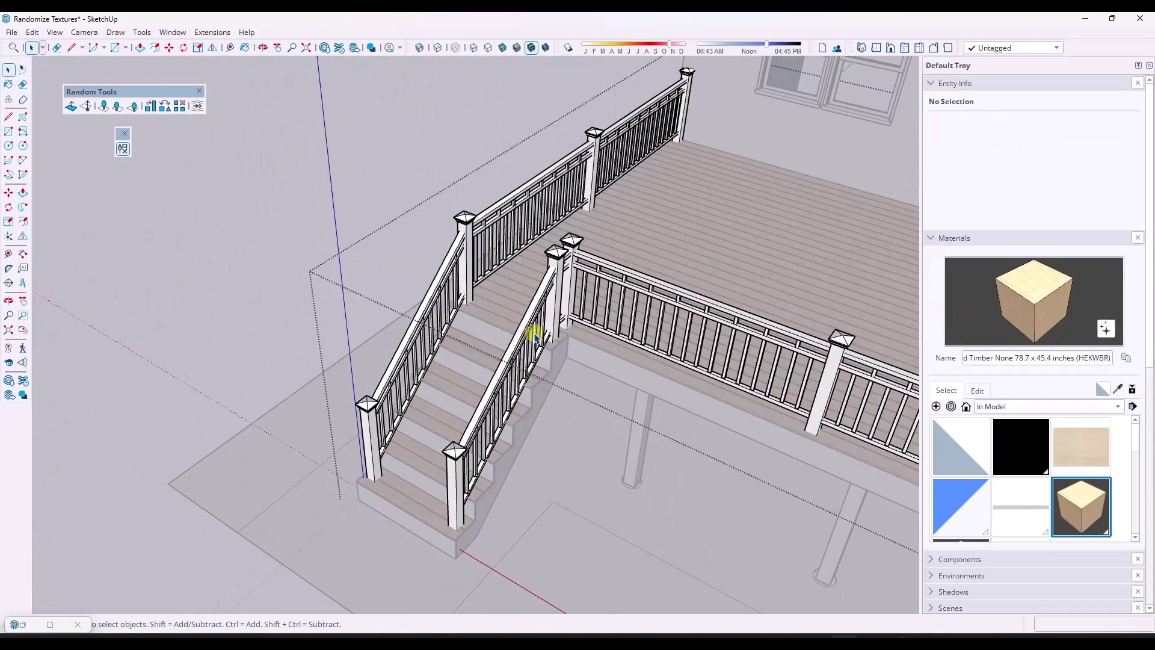
pyautogui.doubleClick(490, 322)
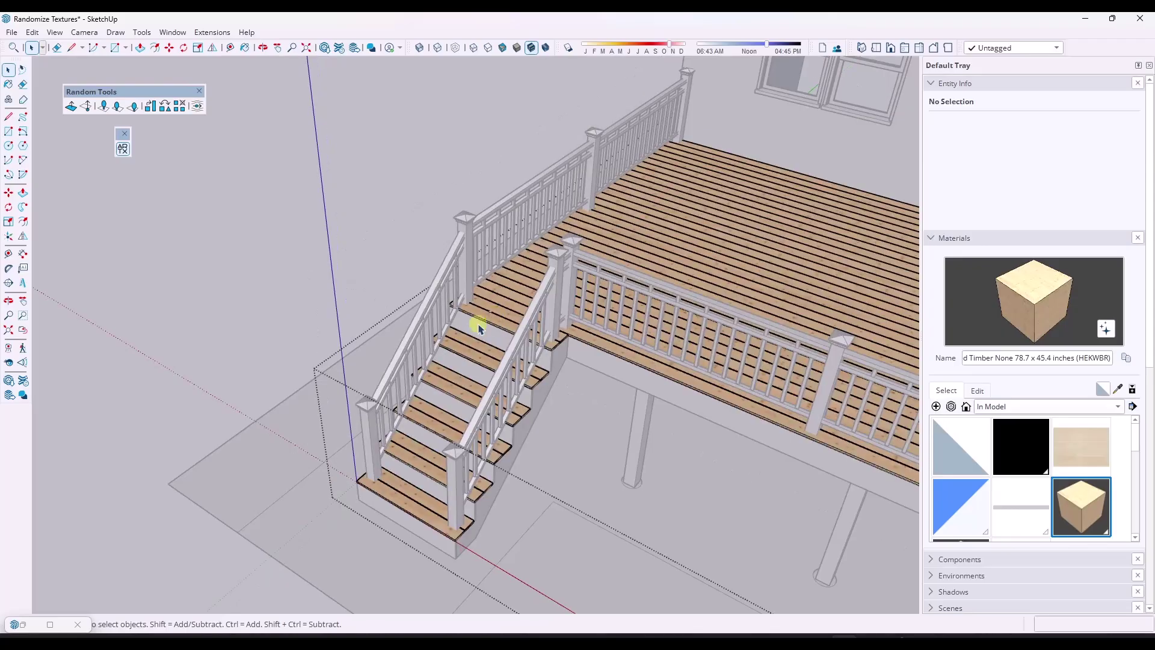
pyautogui.moveTo(374, 485); pyautogui.dragTo(361, 506)
pyautogui.press('m')
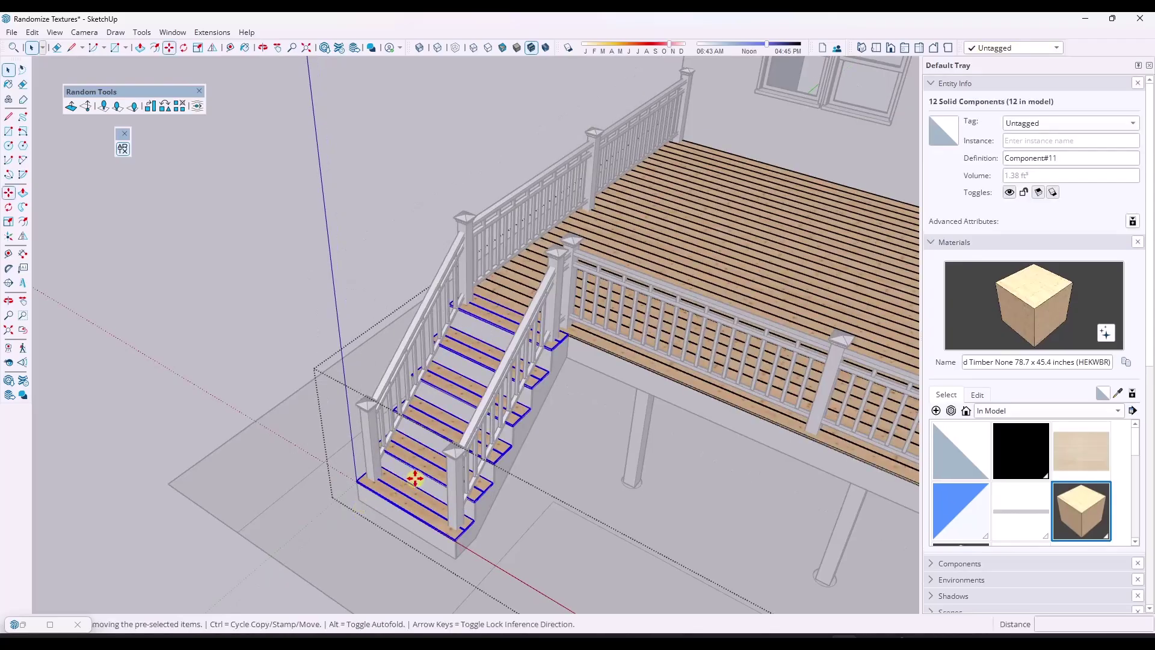
pyautogui.click(408, 465)
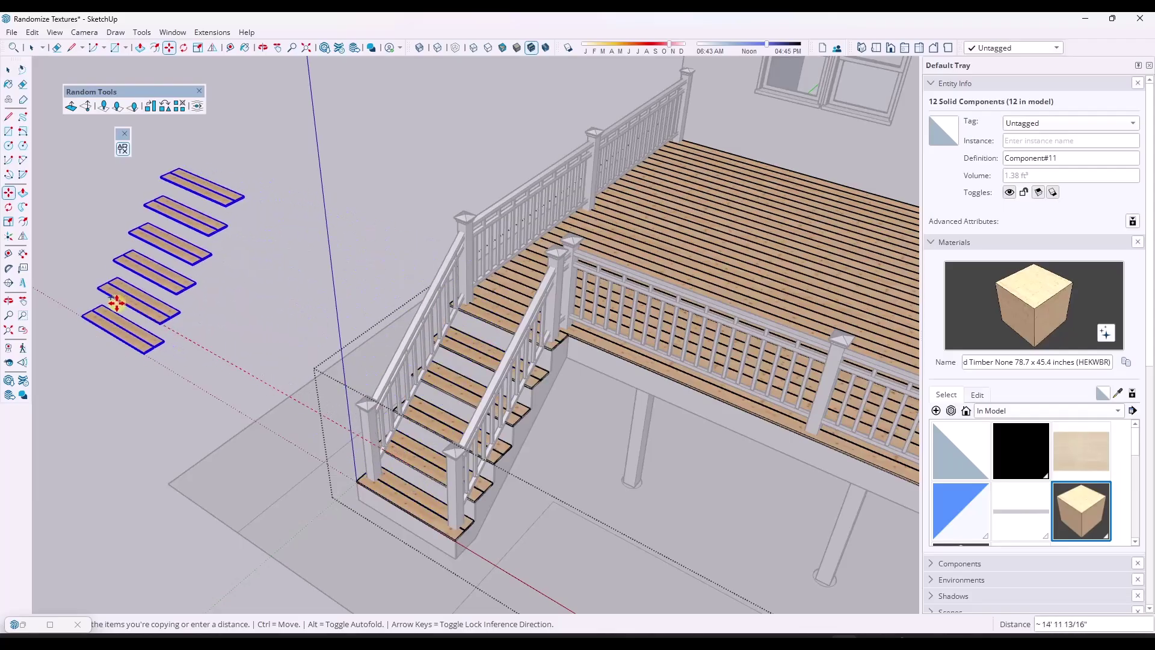
pyautogui.rightClick(133, 287)
pyautogui.click(169, 413)
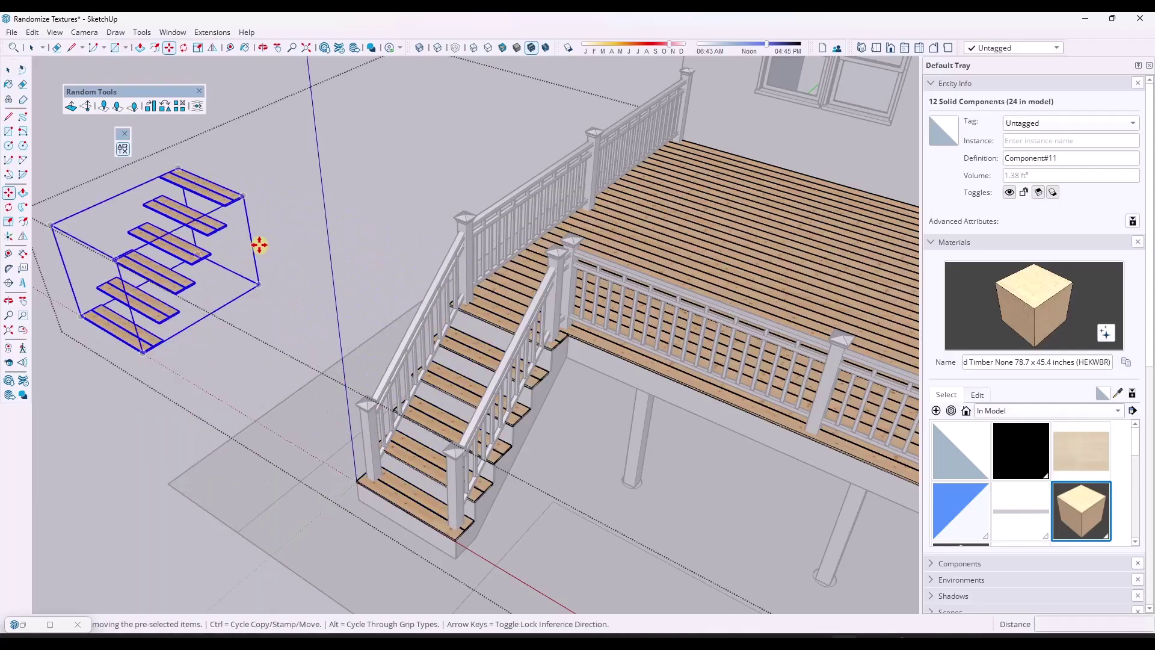
# Cut the copied tread group out of the stairs group and paste it in place at the model's top level
pyautogui.hotkey('ctrl', 'x')
pyautogui.press('space')
pyautogui.click(332, 175)
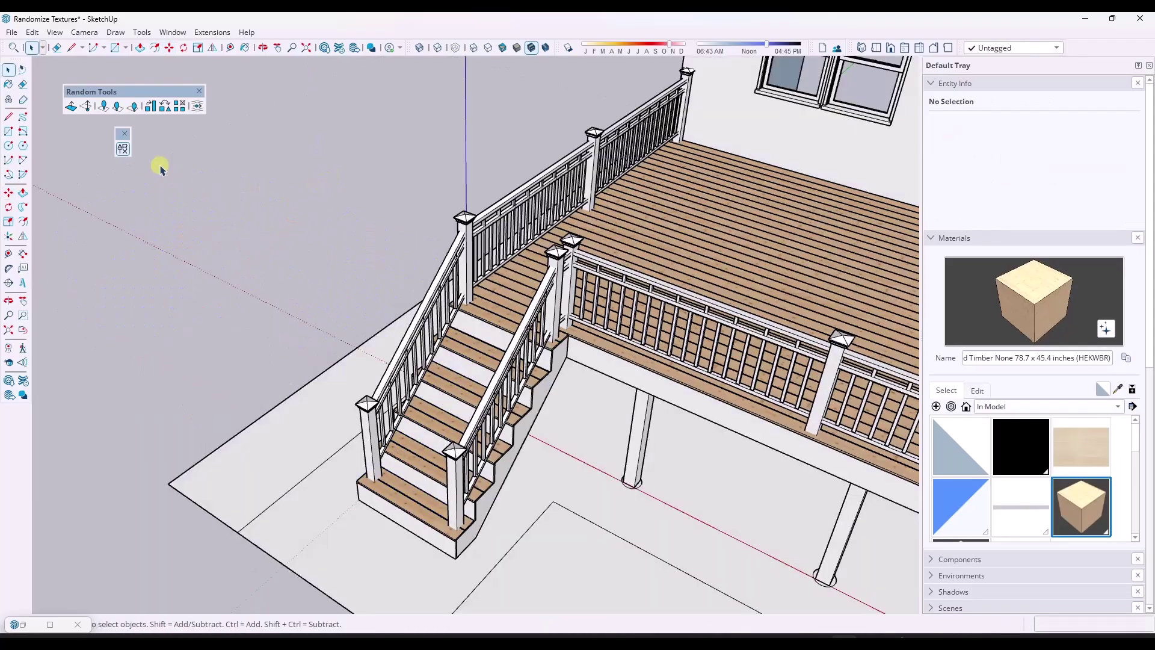
pyautogui.click(32, 33)
pyautogui.click(54, 45)
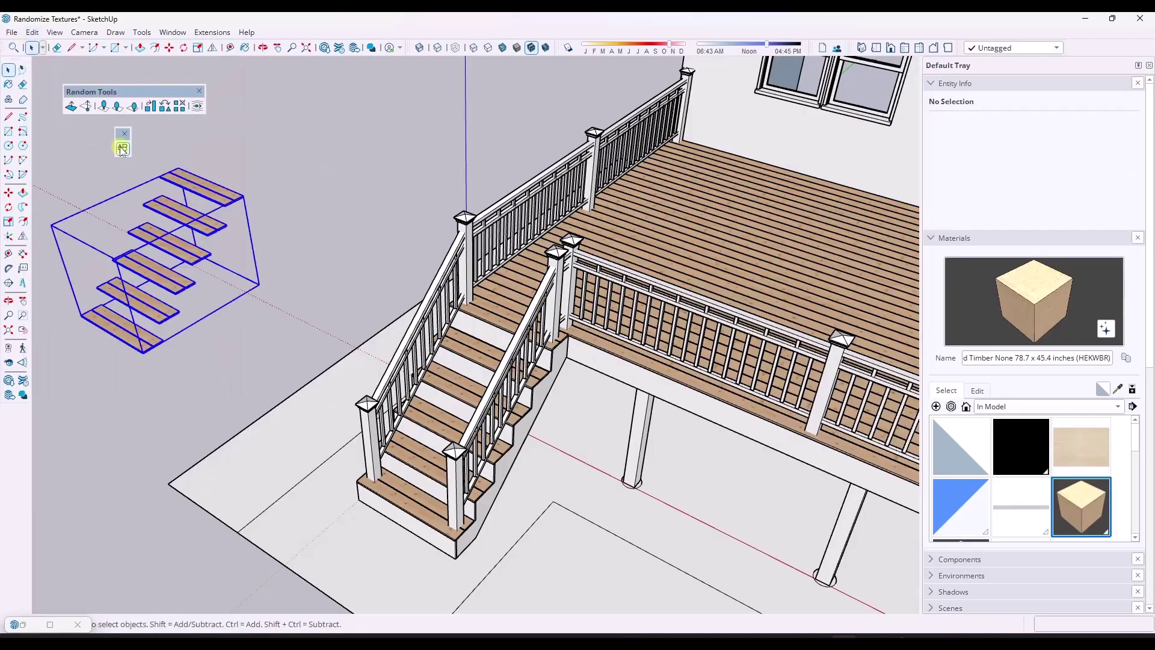
# Assign the copied tread group to the hidden DeckingBackup tag
pyautogui.click(931, 238)
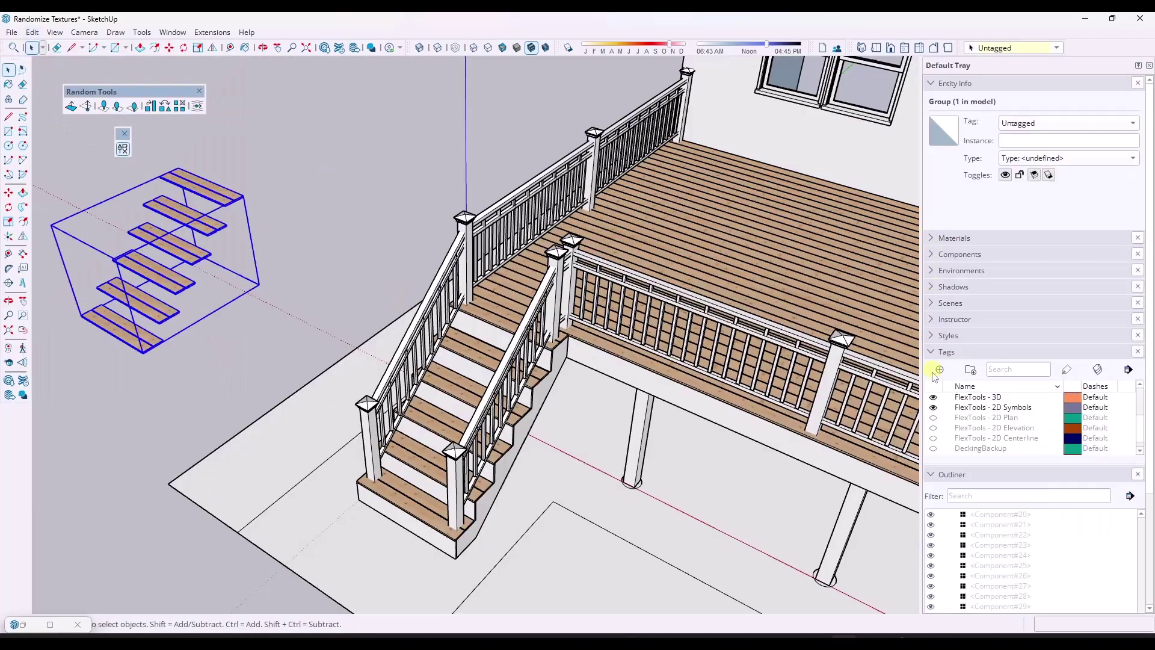
pyautogui.click(1017, 48)
pyautogui.click(991, 60)
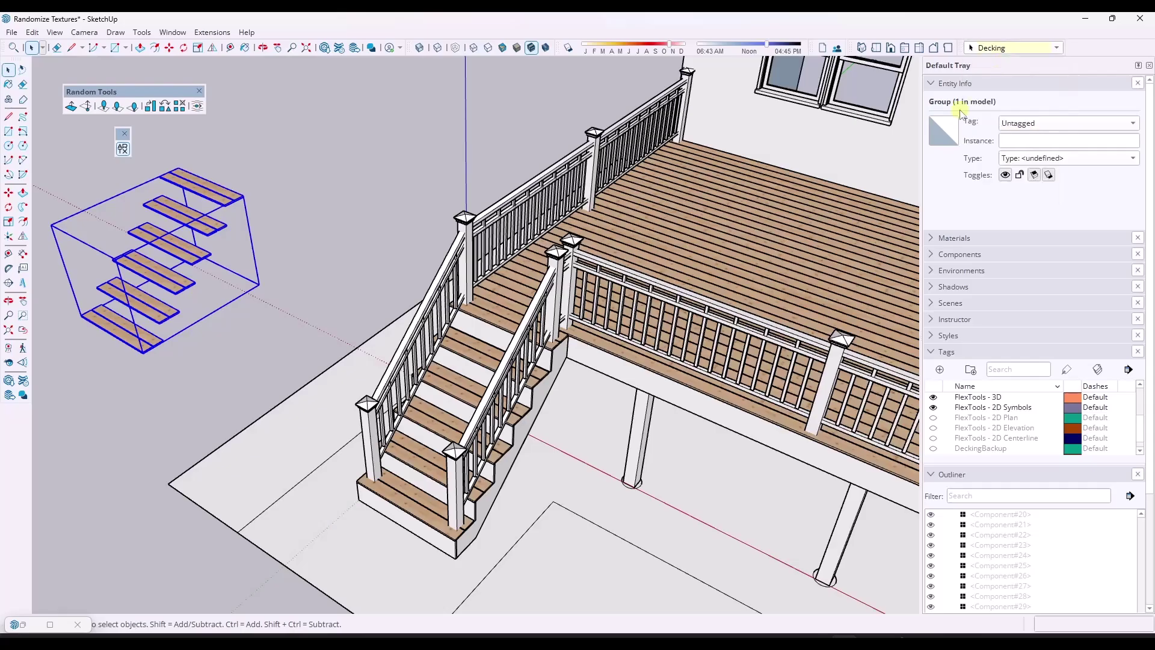
pyautogui.click(1011, 48)
pyautogui.click(998, 70)
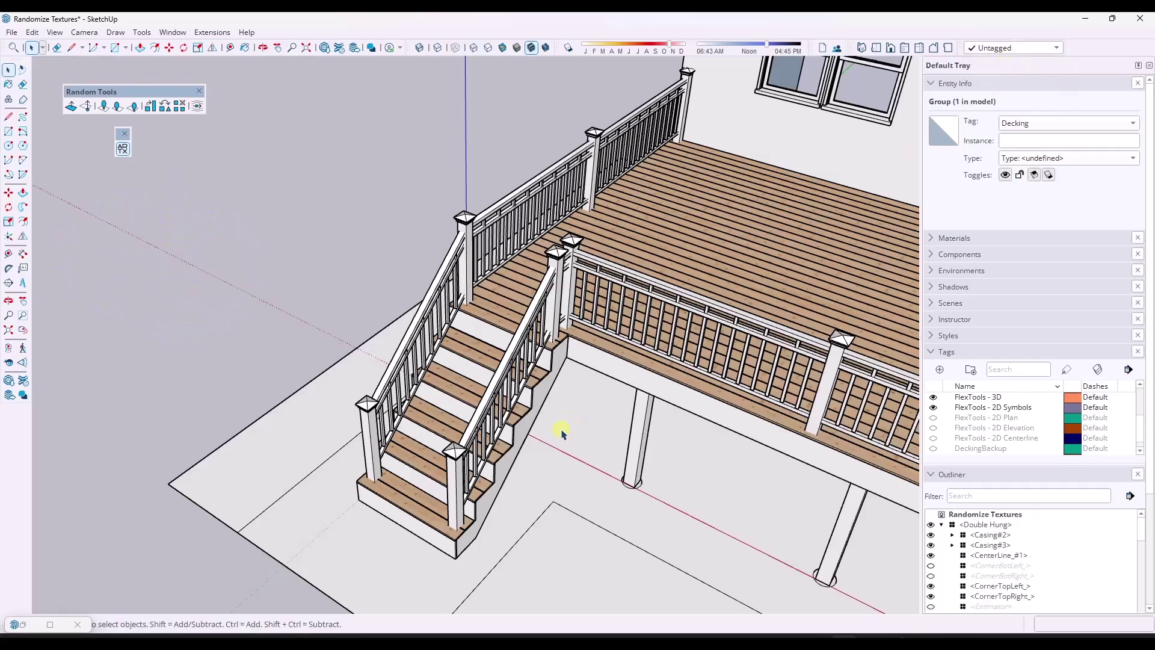
# Open the stairs group and select all twelve original stair treads
pyautogui.doubleClick(556, 341)
pyautogui.scroll(3, 558, 341)
pyautogui.click(560, 337)
pyautogui.keyDown('shift'); pyautogui.click(550, 351); pyautogui.keyUp('shift')
pyautogui.scroll(-2, 613, 333)
pyautogui.scroll(2, 552, 398)
pyautogui.keyDown('shift'); pyautogui.click(546, 387); pyautogui.keyUp('shift')
pyautogui.keyDown('shift'); pyautogui.click(525, 405); pyautogui.keyUp('shift')
pyautogui.keyDown('shift'); pyautogui.click(504, 451); pyautogui.keyUp('shift')
pyautogui.keyDown('shift'); pyautogui.click(482, 483); pyautogui.keyUp('shift')
pyautogui.scroll(-3, 593, 340)
pyautogui.scroll(2, 463, 522)
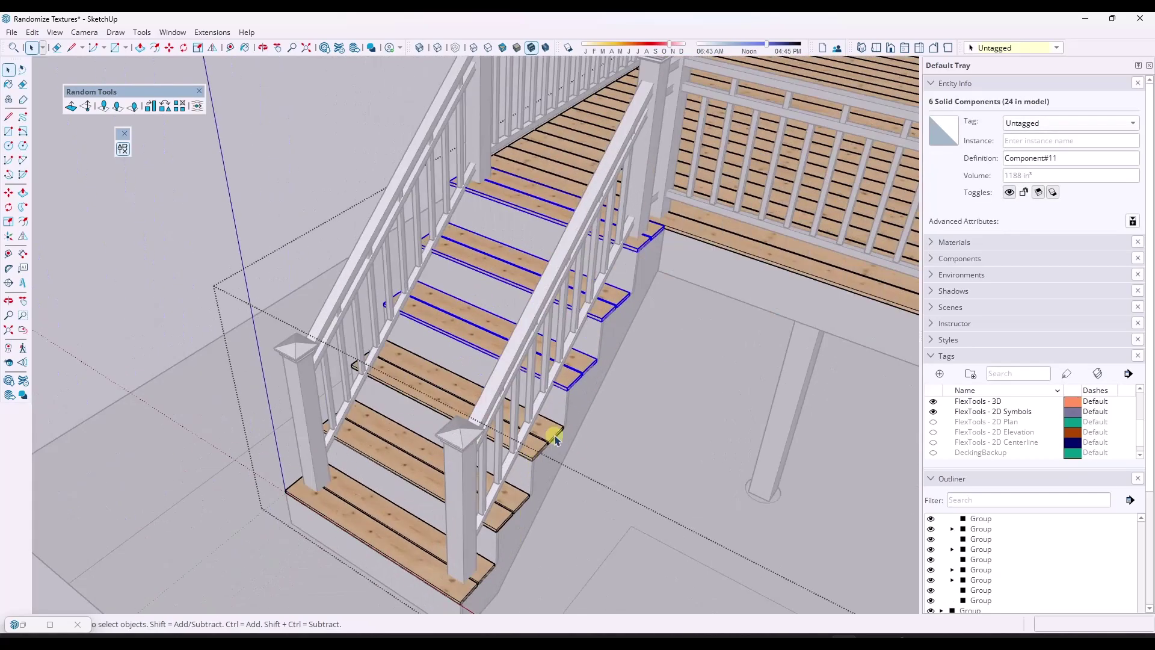
pyautogui.keyDown('shift'); pyautogui.click(555, 433); pyautogui.keyUp('shift')
pyautogui.keyDown('shift'); pyautogui.click(506, 494); pyautogui.keyUp('shift')
pyautogui.keyDown('shift'); pyautogui.click(490, 522); pyautogui.keyUp('shift')
pyautogui.keyDown('shift'); pyautogui.click(477, 553); pyautogui.keyUp('shift')
pyautogui.keyDown('shift'); pyautogui.click(468, 589); pyautogui.keyUp('shift')
# Explode the selected stair treads into raw geometry and combine it all into a single group
pyautogui.rightClick(467, 593)
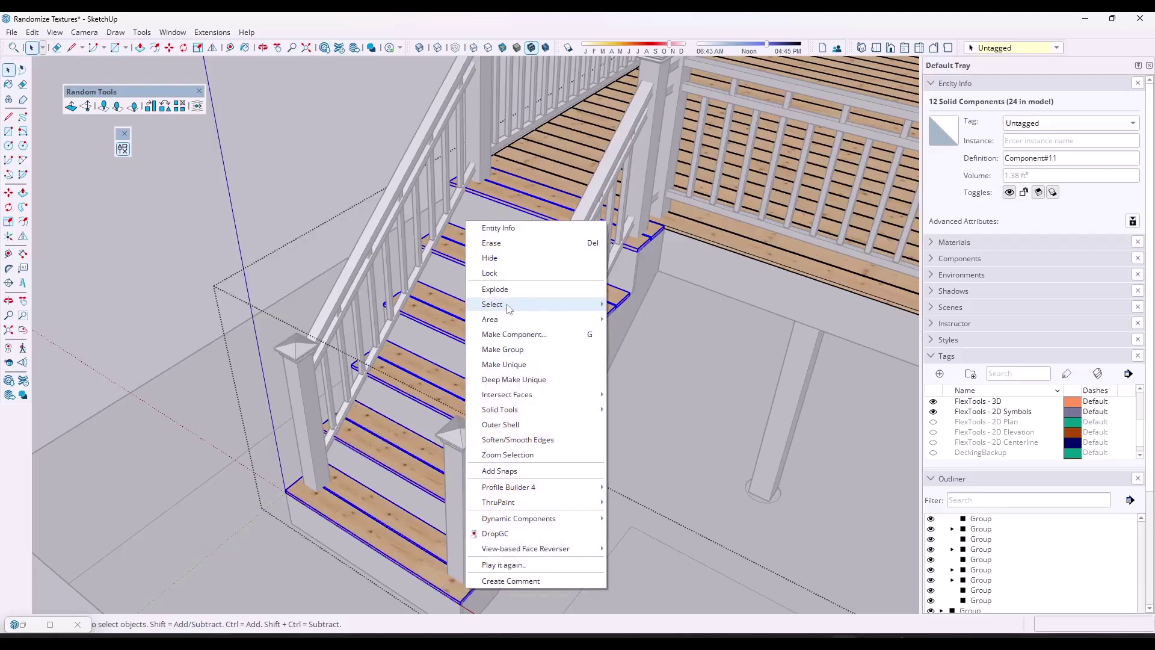
pyautogui.click(489, 306)
pyautogui.rightClick(488, 308)
pyautogui.click(482, 123)
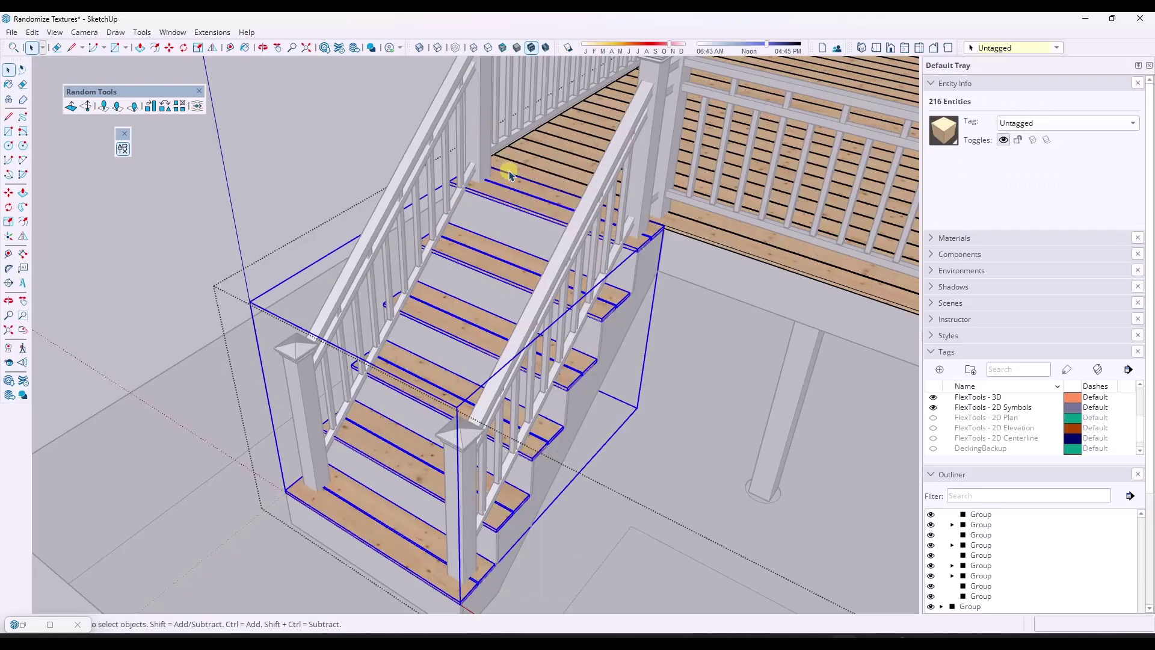
# Open the new tread group, select everything inside it and randomize the texture positions with Random Tools
pyautogui.scroll(2, 484, 282)
pyautogui.doubleClick(490, 264)
pyautogui.hotkey('ctrl', 'a')
pyautogui.click(196, 107)
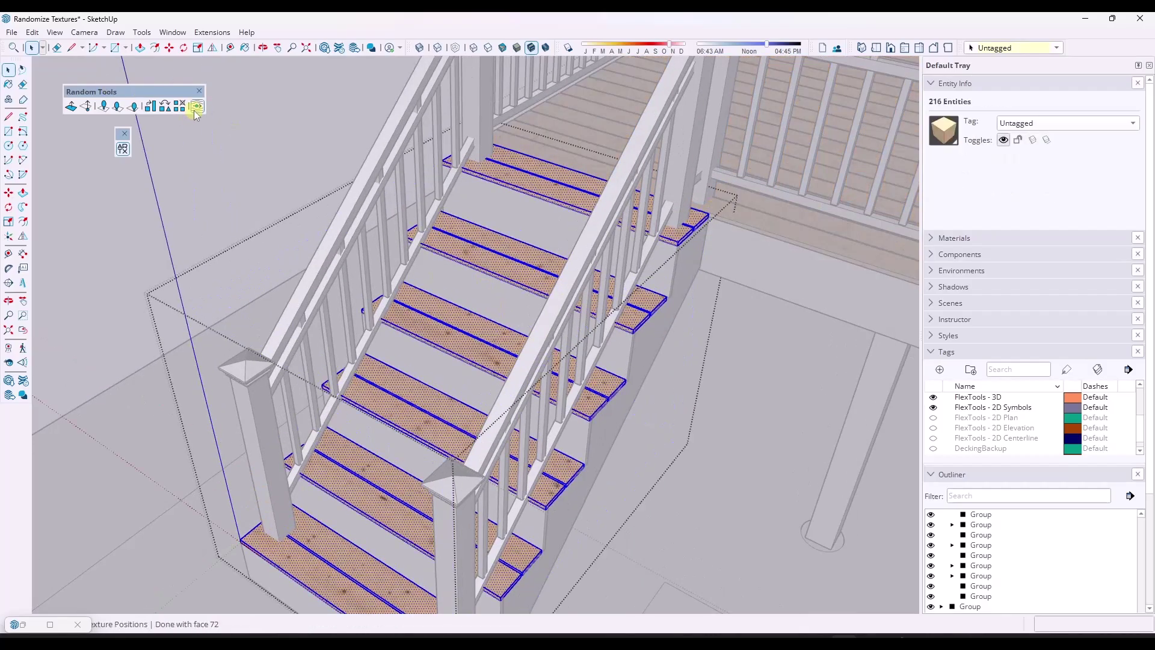
pyautogui.click(716, 387)
# Leave the tread group and examine the randomized wood texture on the stair treads and the deck boards
pyautogui.moveTo(496, 317); pyautogui.dragTo(663, 361, button='middle')
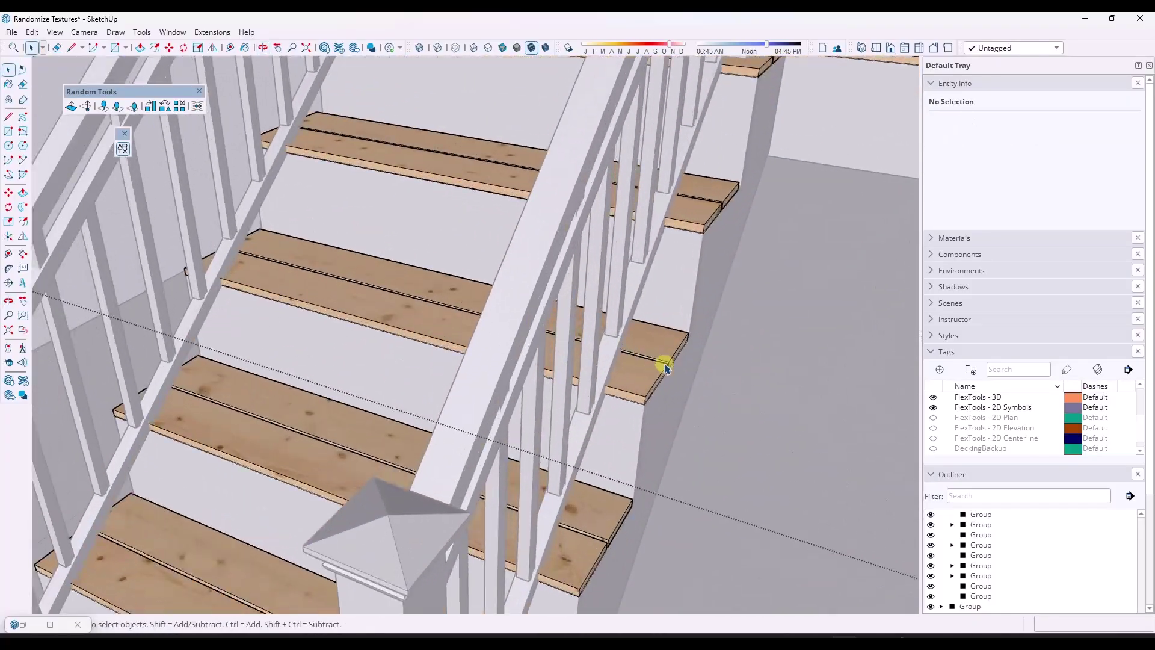
pyautogui.scroll(-3, 737, 392)
pyautogui.click(739, 396)
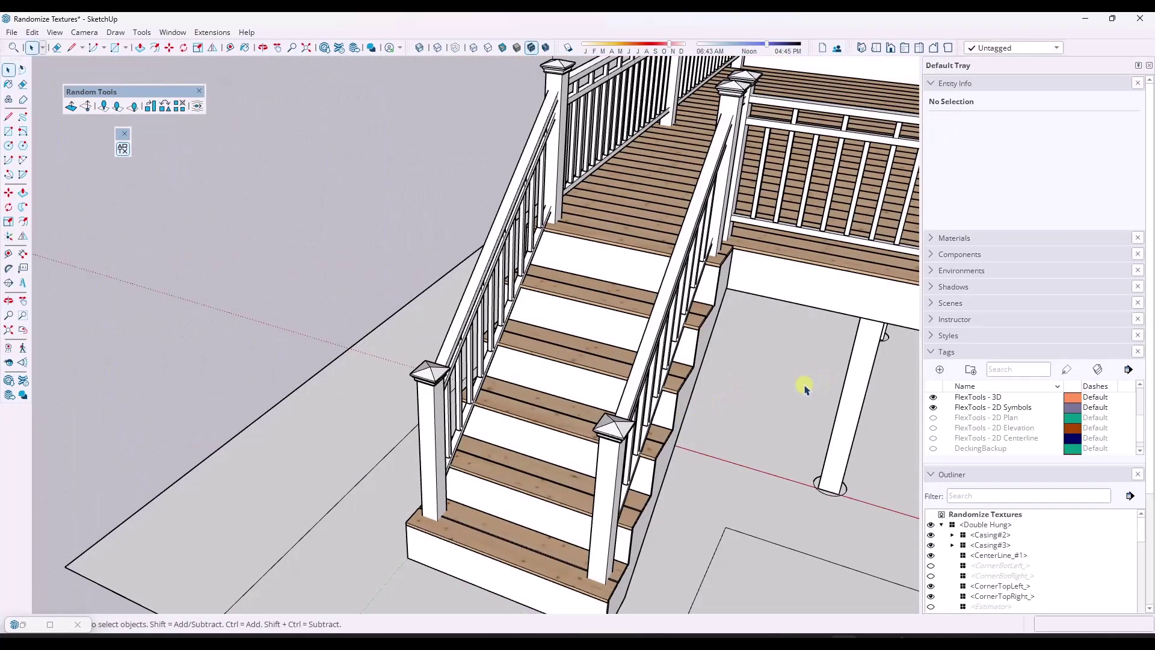
pyautogui.moveTo(804, 384); pyautogui.dragTo(567, 371, button='middle')
pyautogui.scroll(-4, 222, 355)
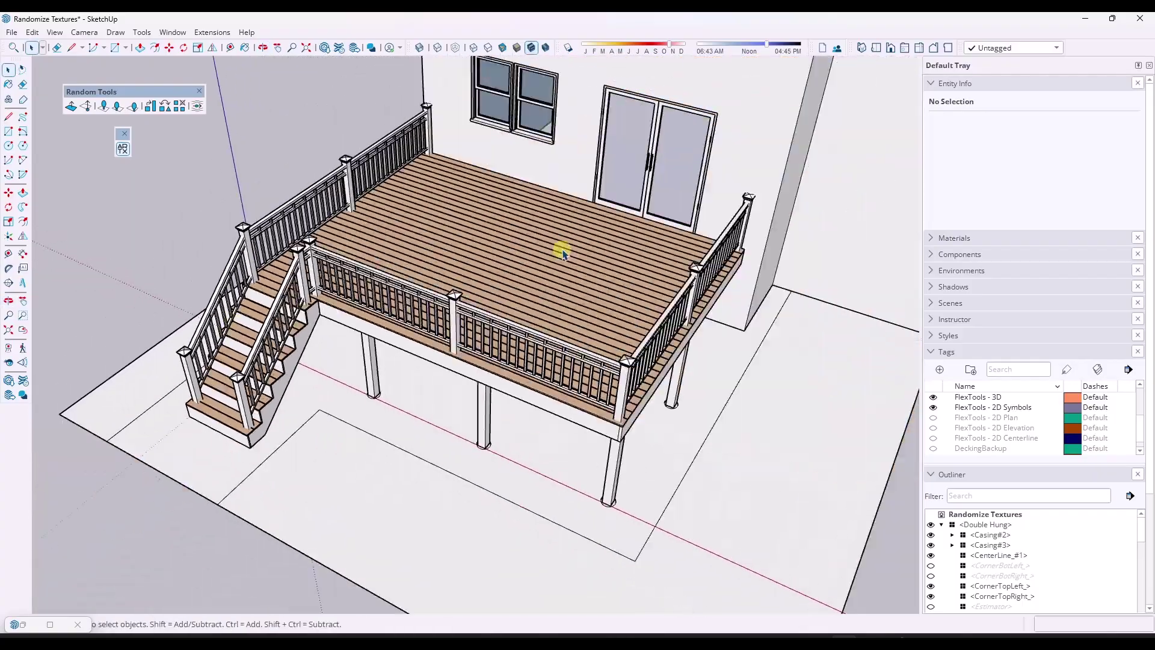
pyautogui.scroll(2, 564, 254)
pyautogui.scroll(-4, 507, 261)
pyautogui.scroll(4, 520, 241)
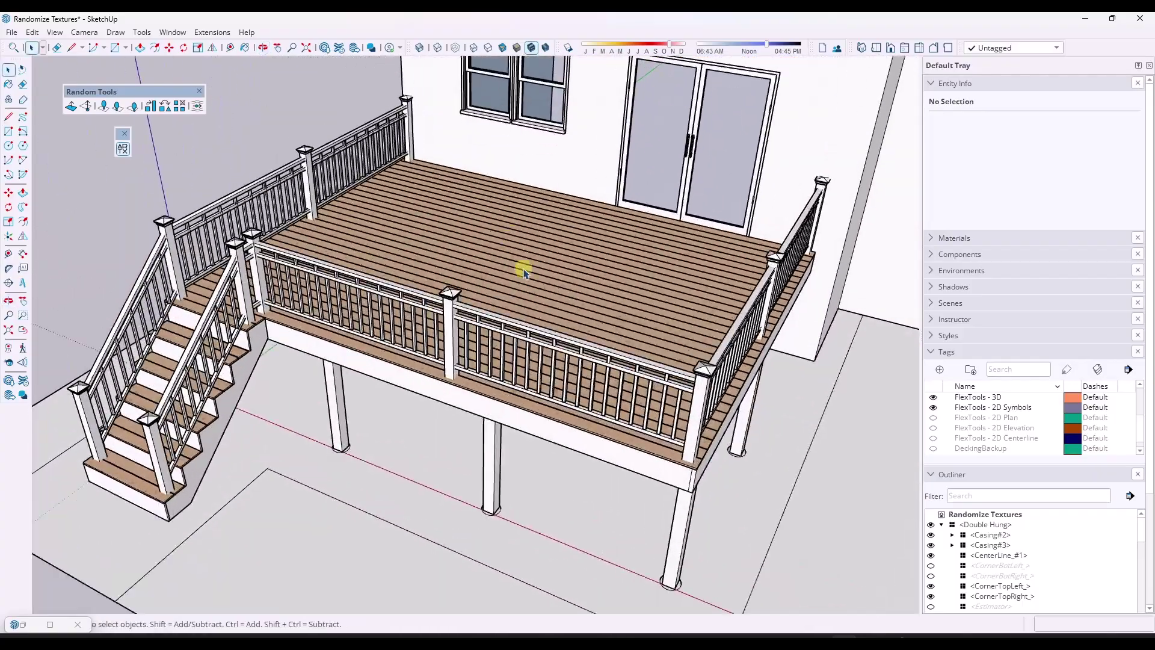
pyautogui.scroll(3, 525, 275)
pyautogui.moveTo(561, 308); pyautogui.dragTo(570, 332, button='middle')
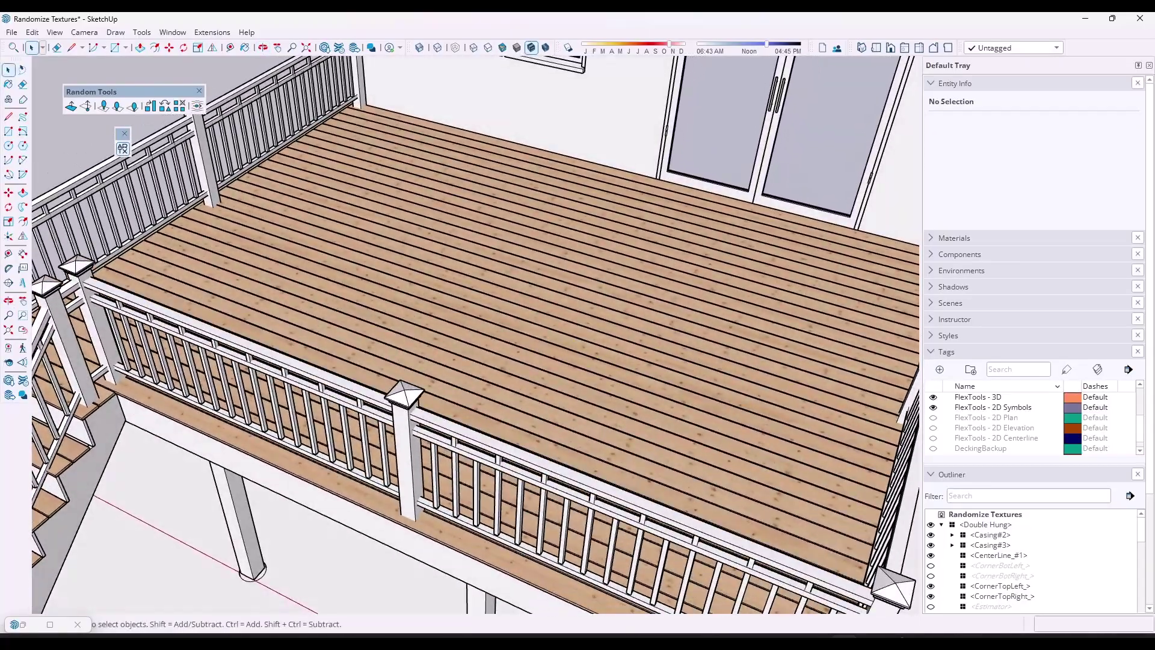